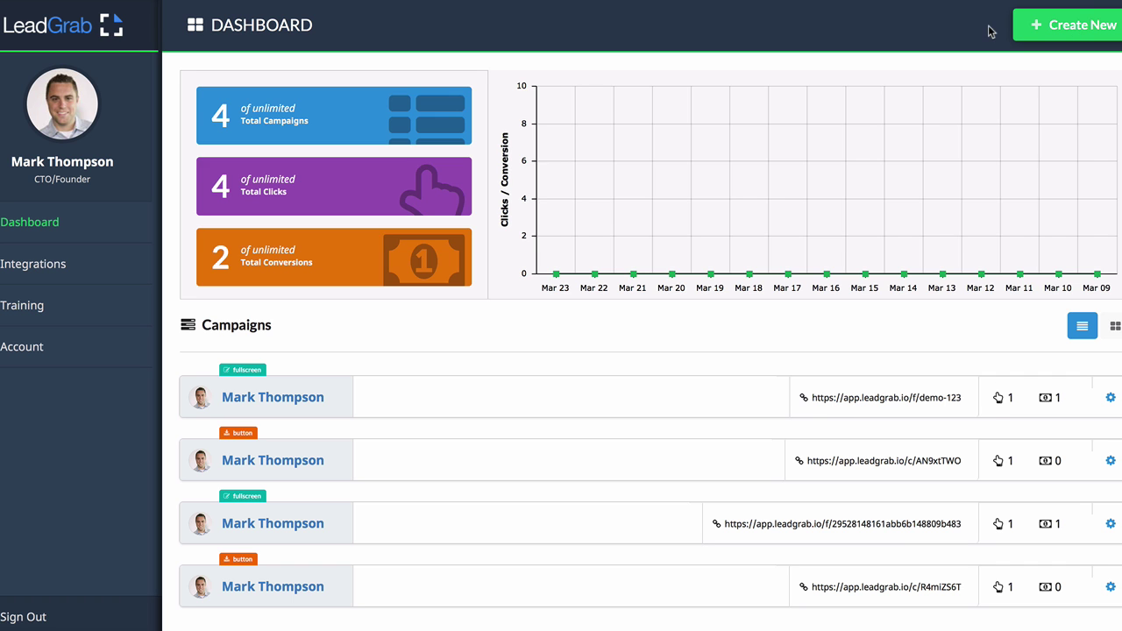
- Create a new campaign of the Snippet type
left_click(1050, 29)
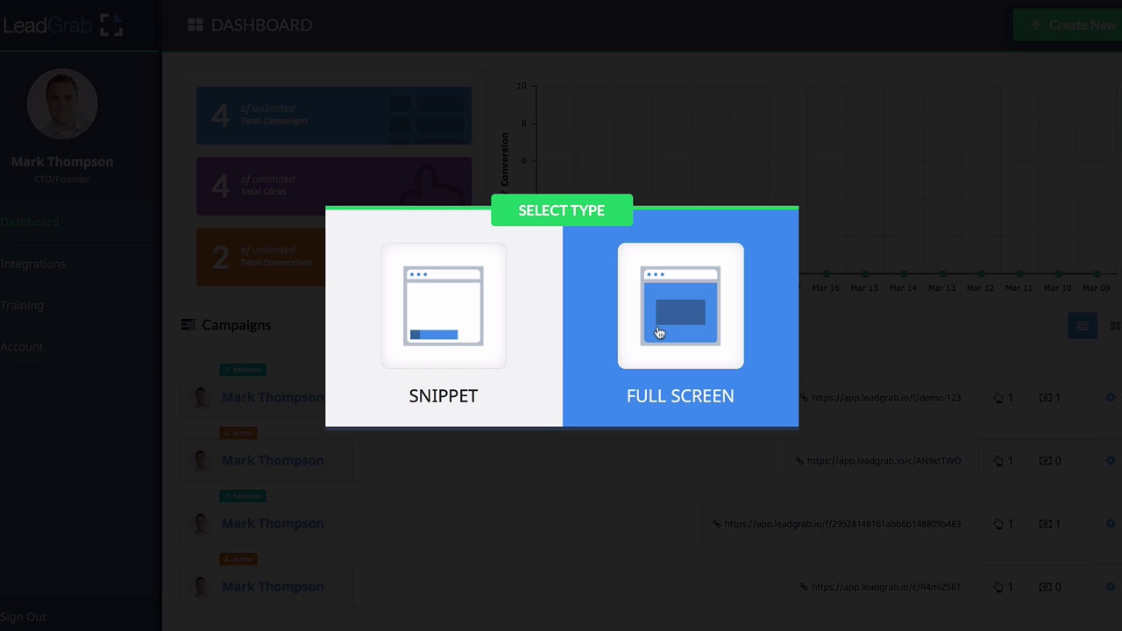
left_click(480, 328)
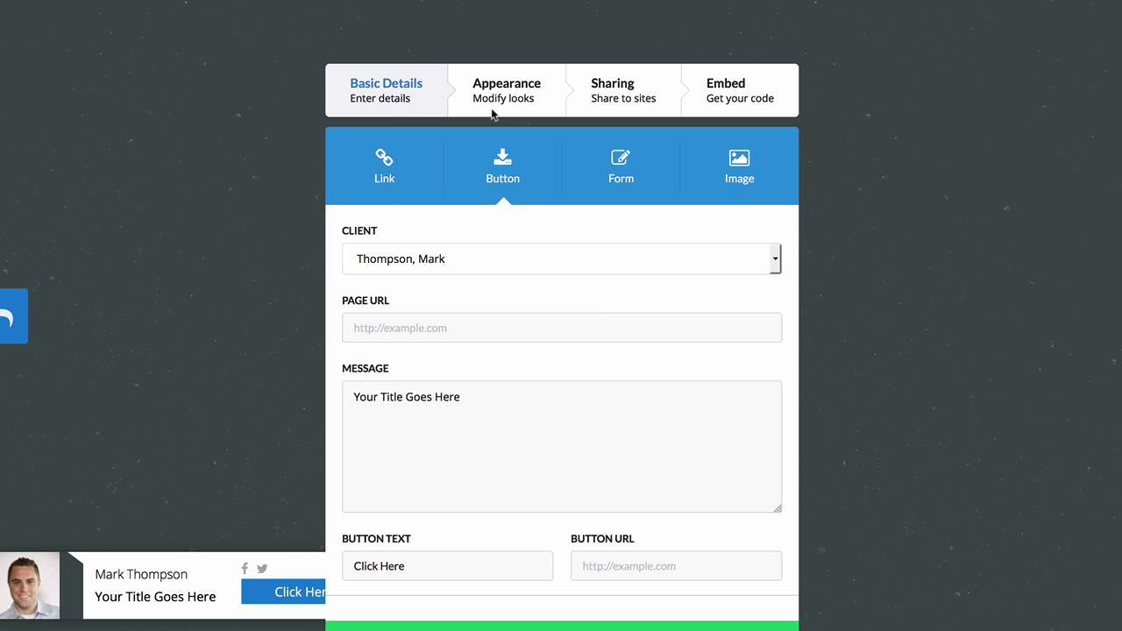
- Try the Link, Image and Form action types for the snippet and return to the Button type
left_click(386, 179)
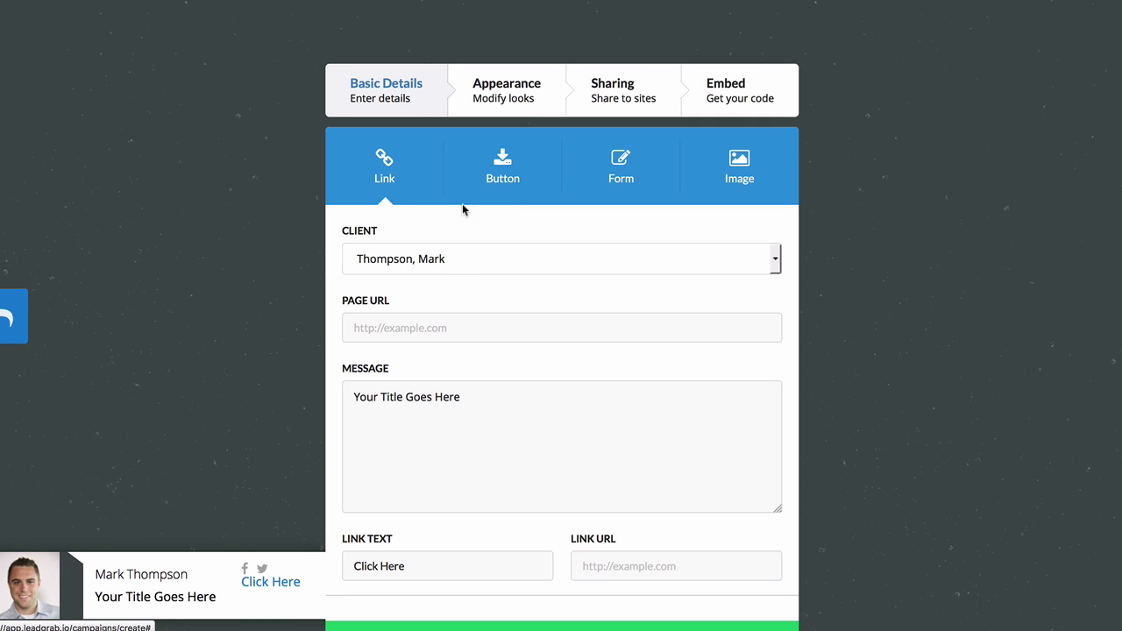
left_click(524, 158)
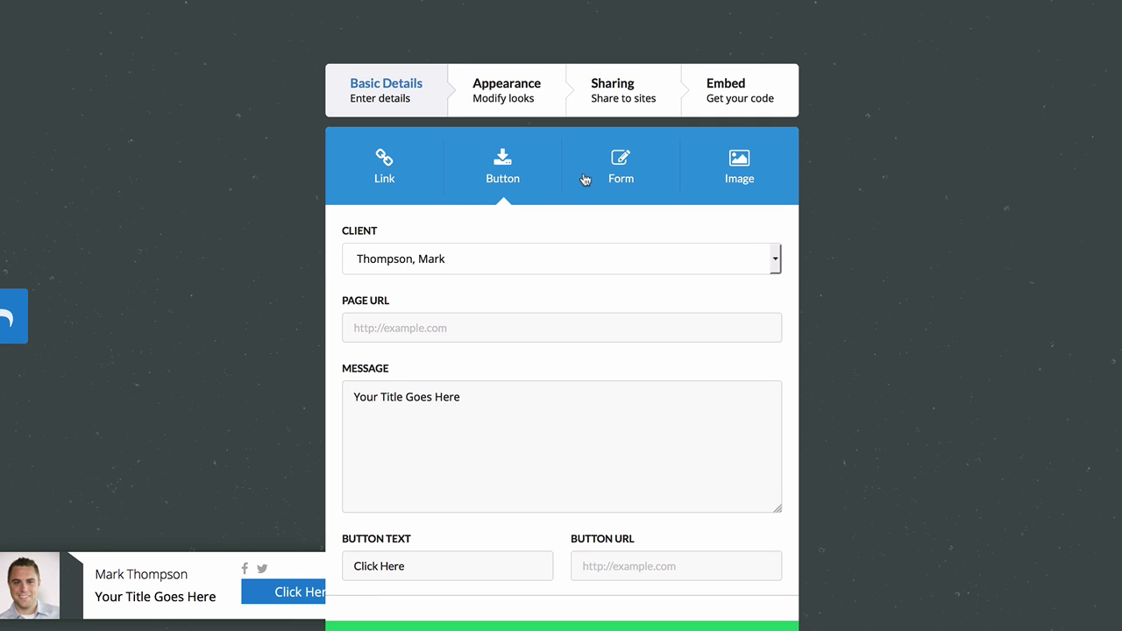
left_click(733, 182)
left_click(638, 180)
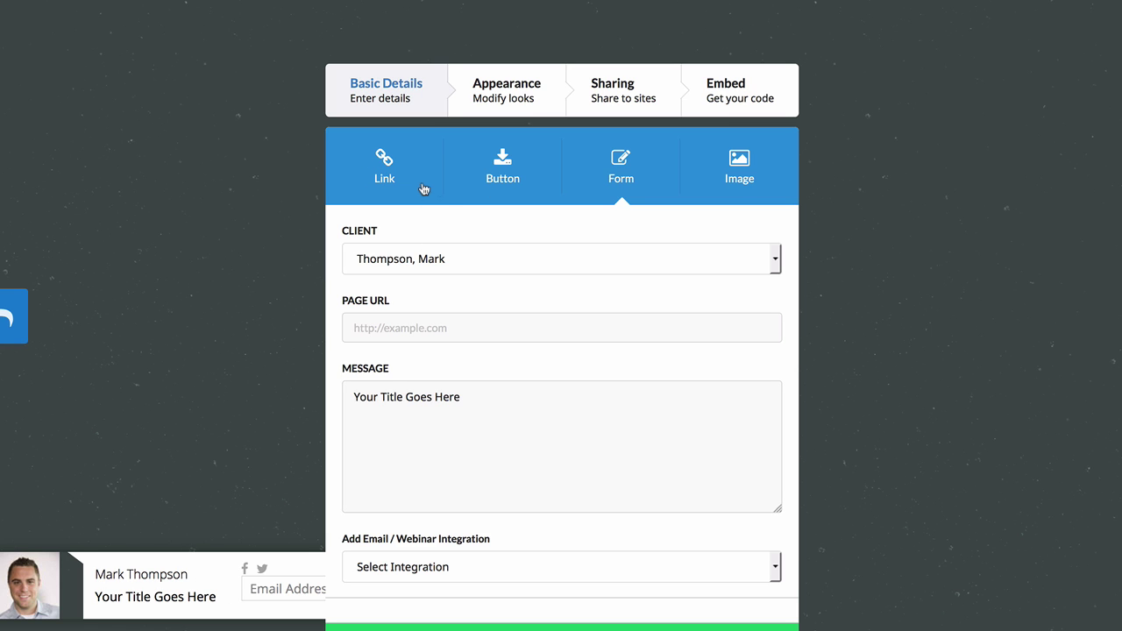
left_click(489, 176)
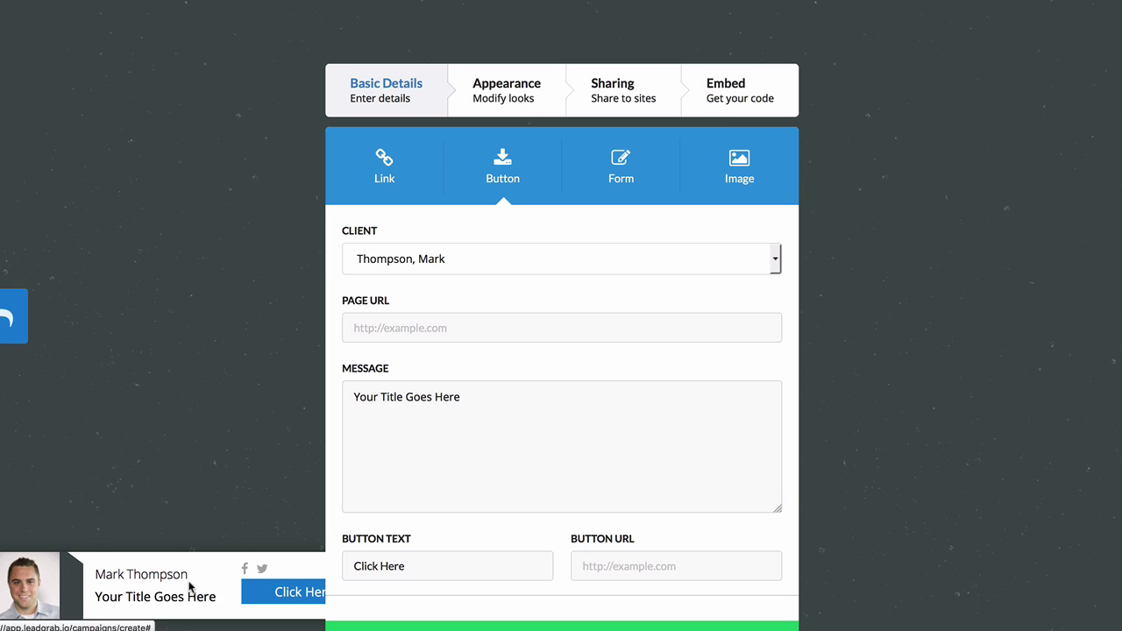
left_click(410, 263)
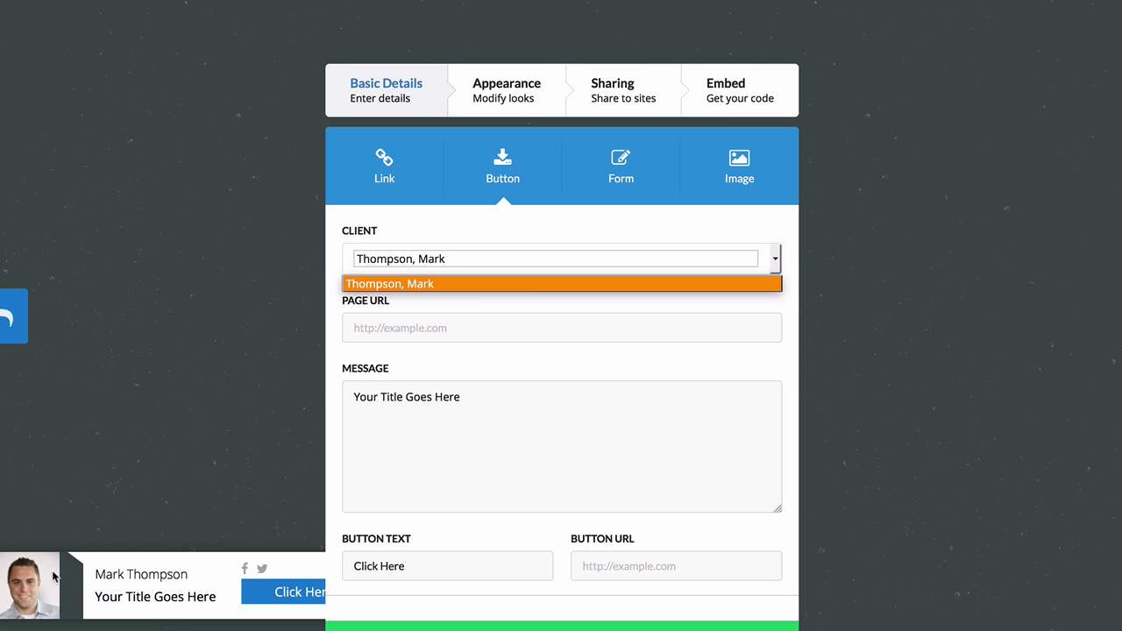
left_click(424, 323)
left_click(424, 323)
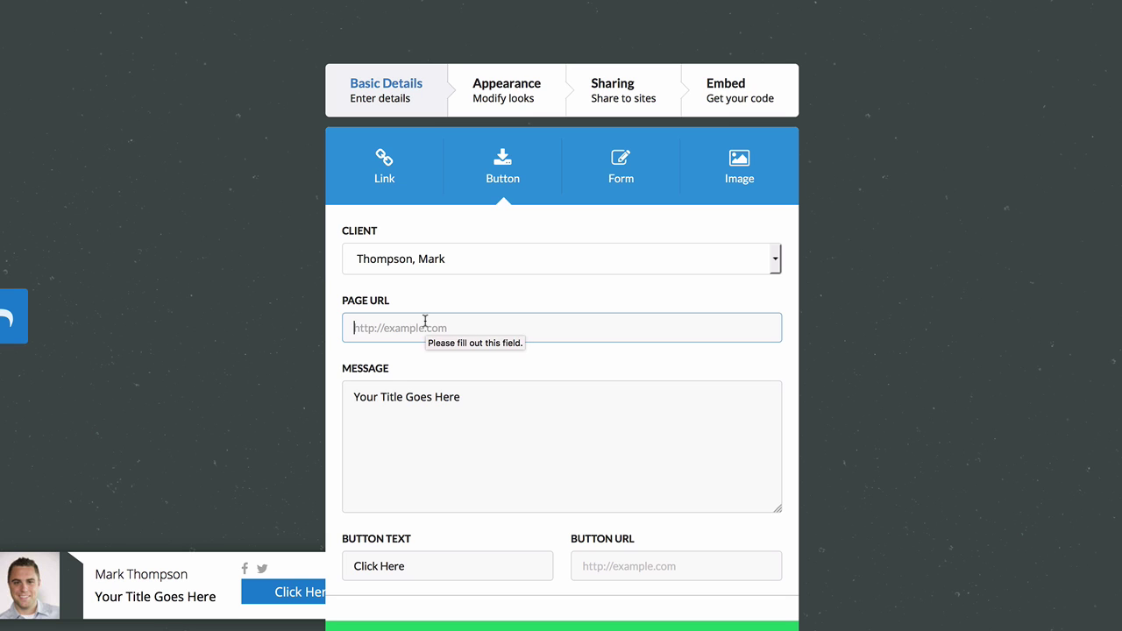
type("h")
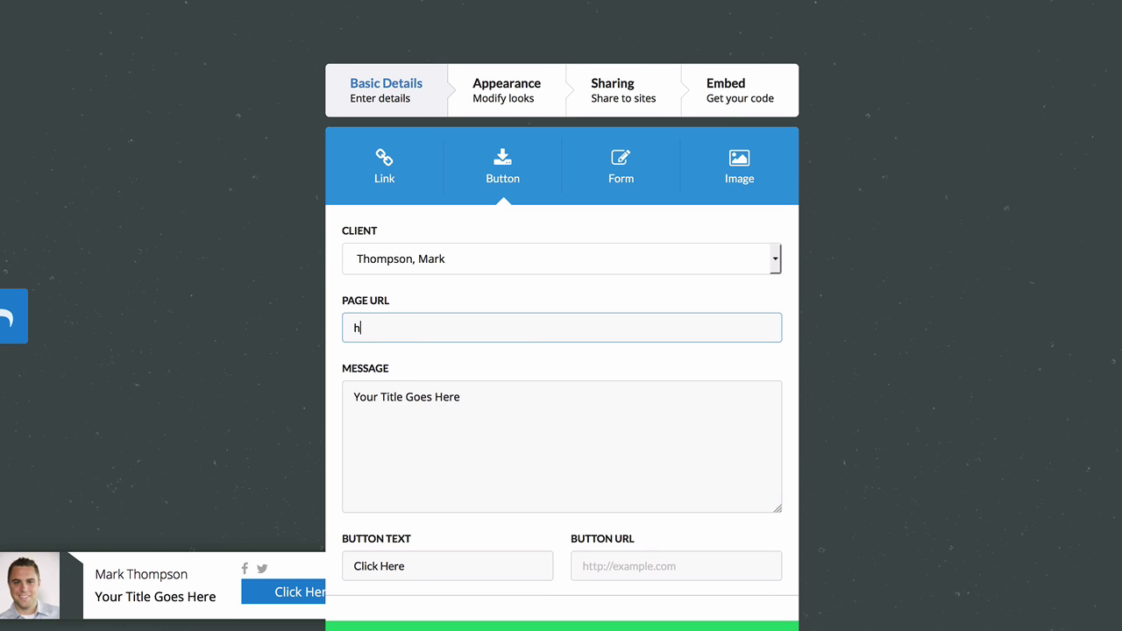
type("ttps://digitalkickstart.com")
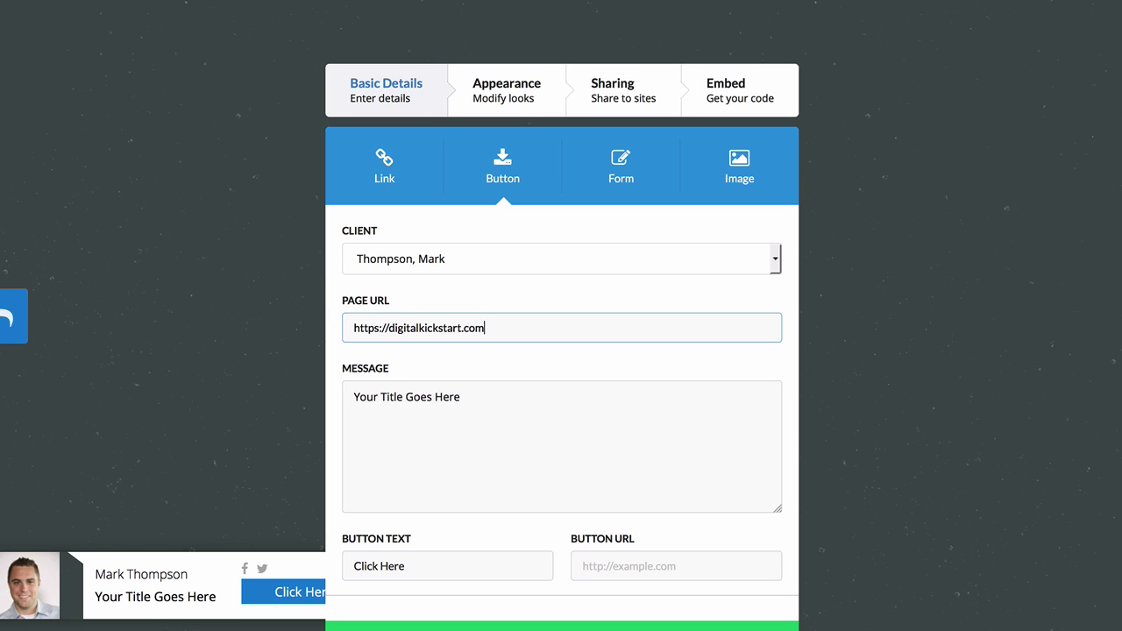
- Replace the placeholder message with "We're doing a 50% discount for 3 days only!"
key("Tab")
key("ctrl+a")
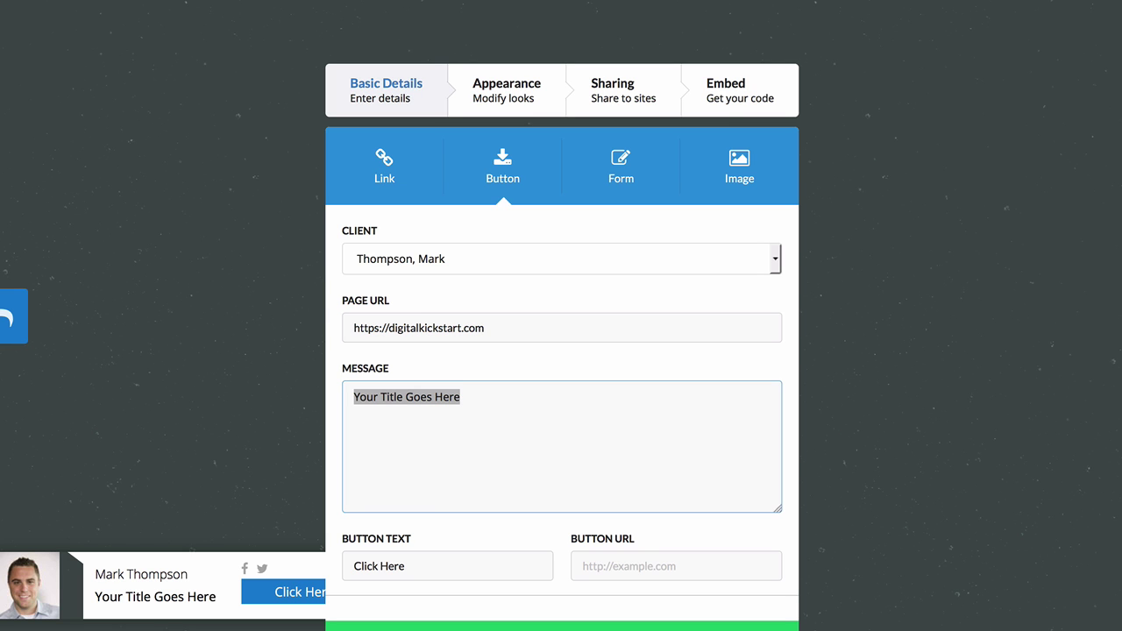
type("W")
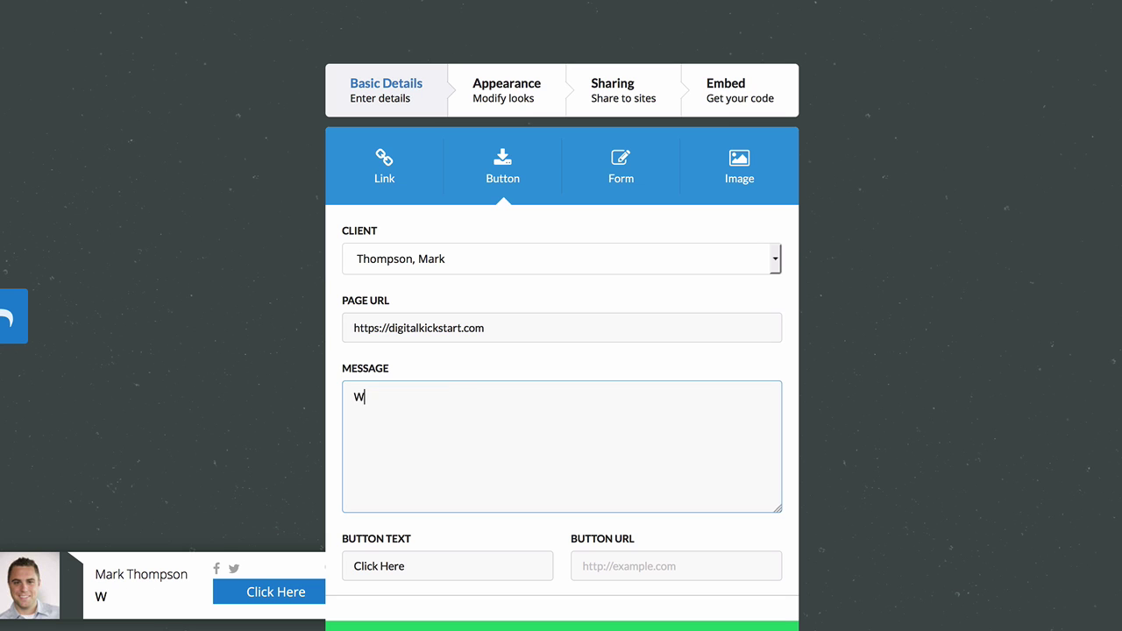
key("BackSpace")
type("We're doing a ")
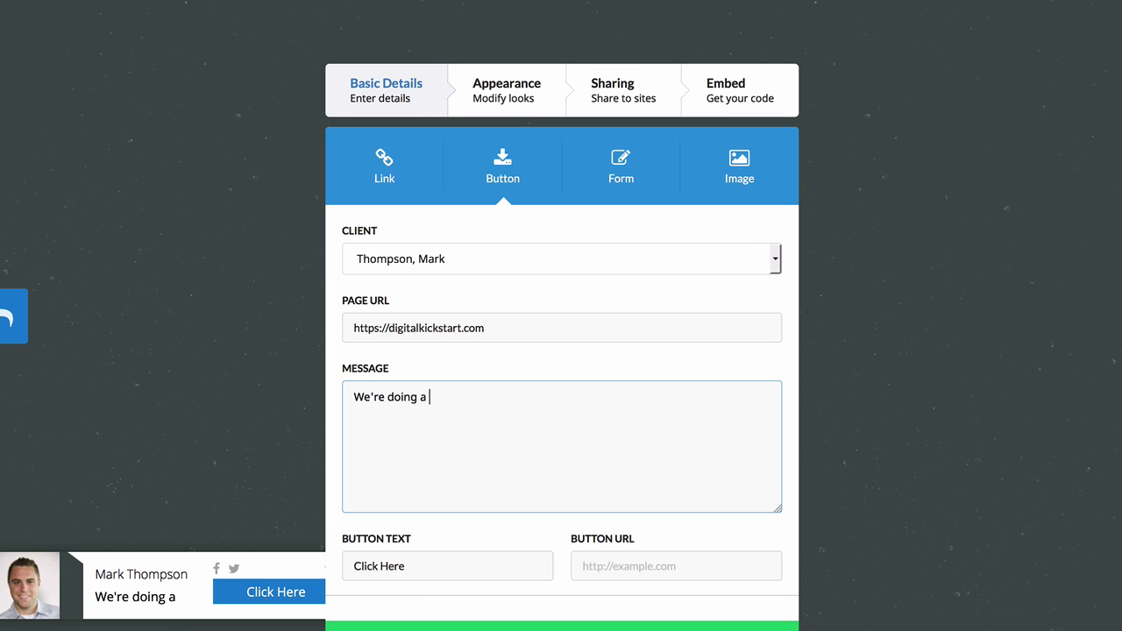
type("50% dis")
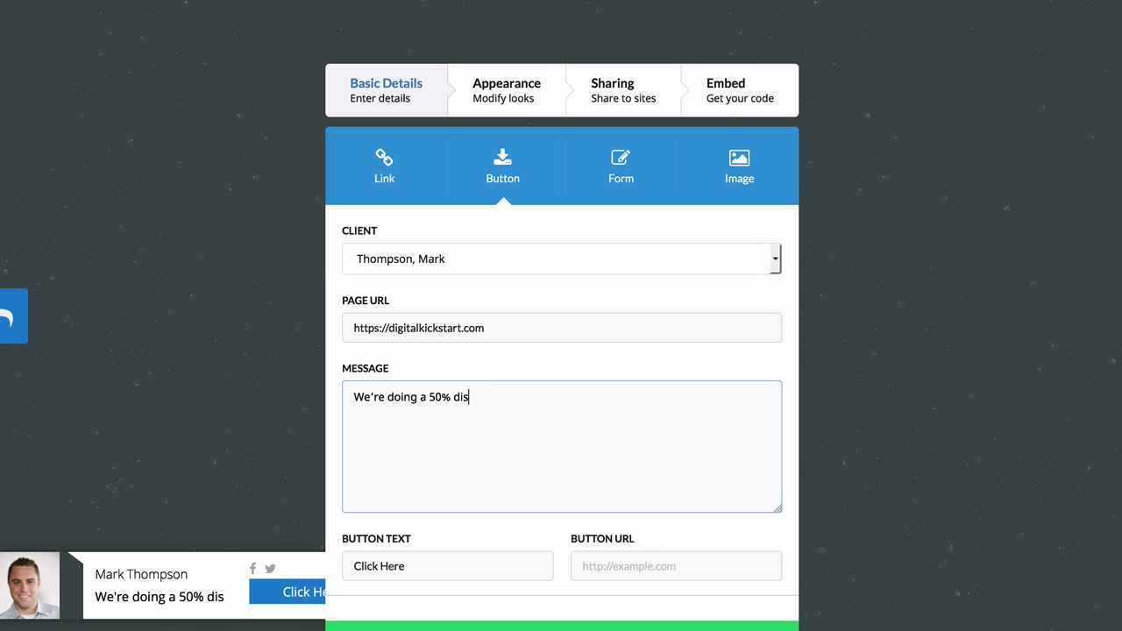
key("BackSpace")
type("scount for 2 ")
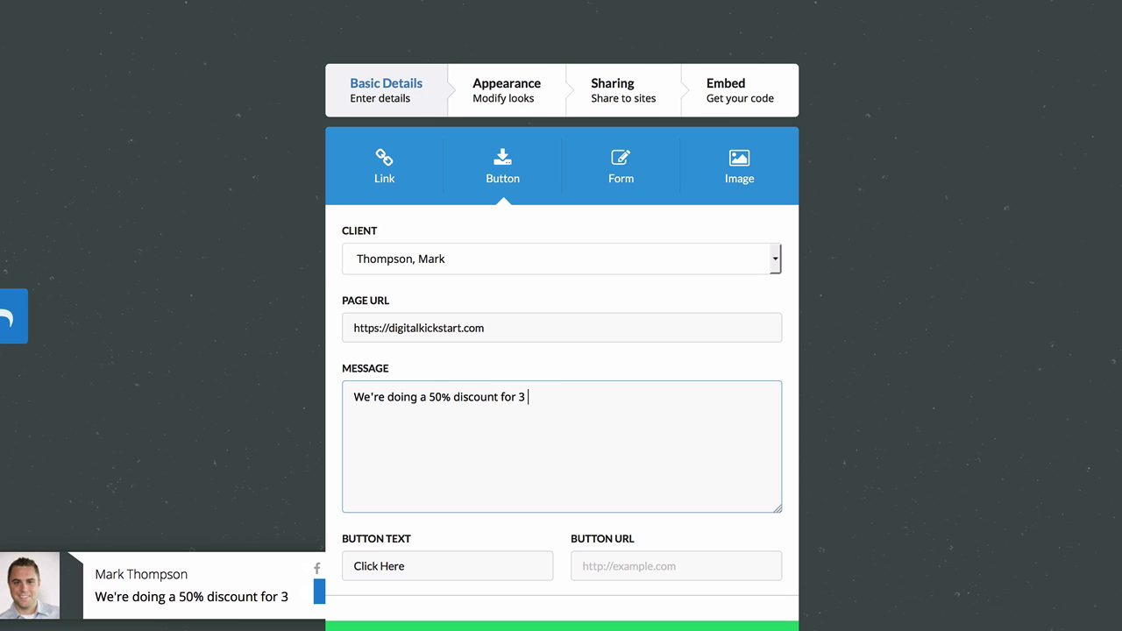
type("days only!")
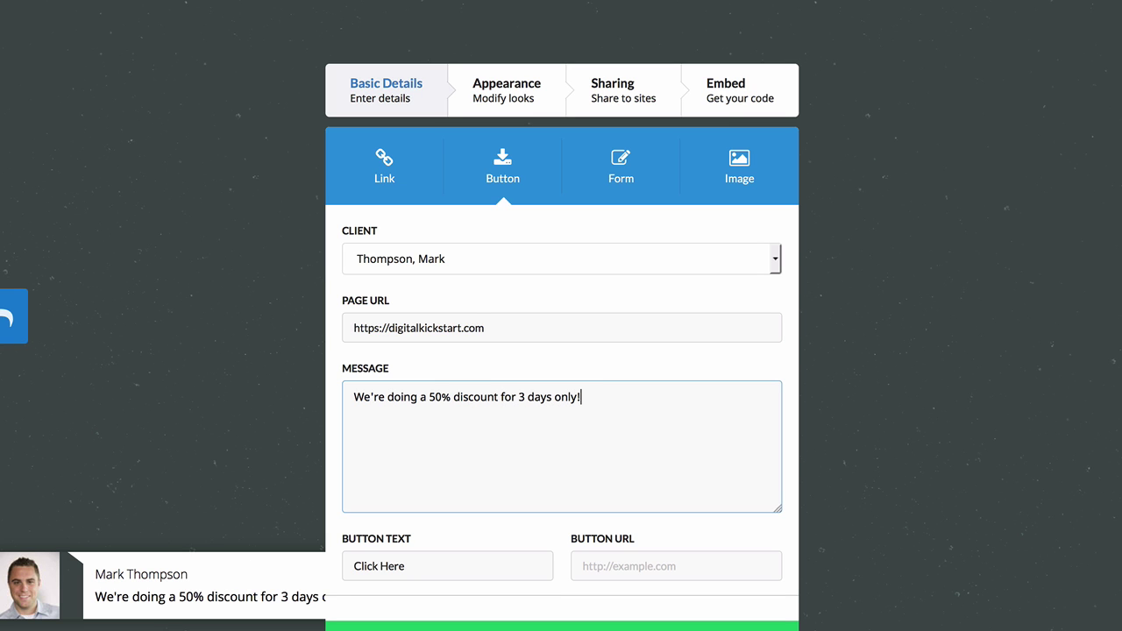
left_click_drag(421, 567, 311, 564)
type("Cl")
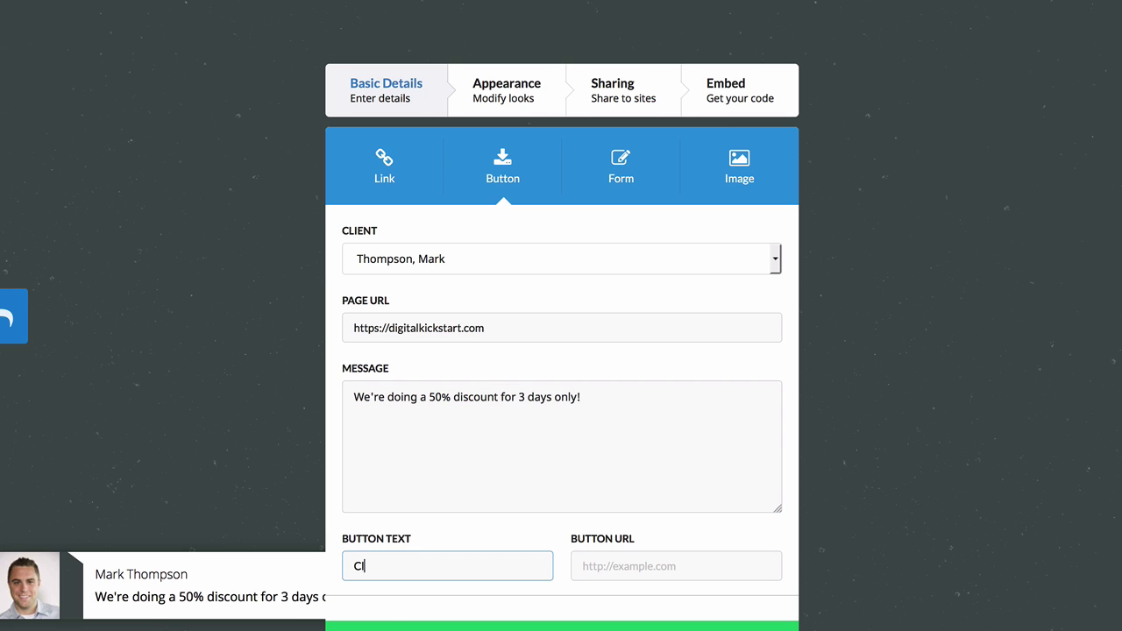
type("ick Here Now!")
left_click(584, 567)
type("ht")
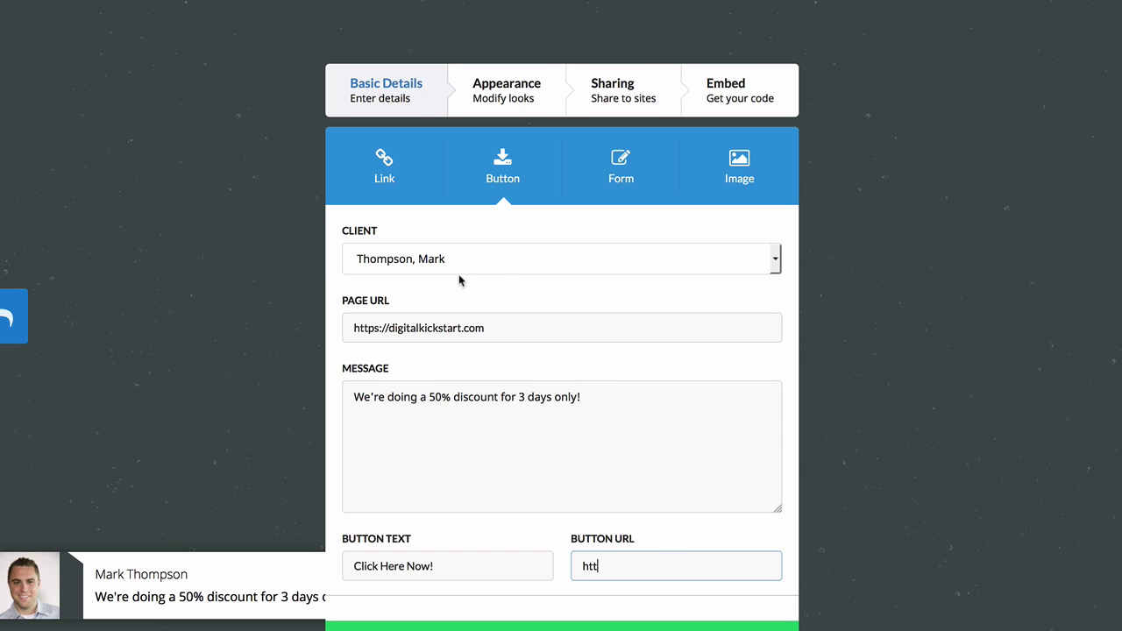
type("tp://digitalkickstart.com")
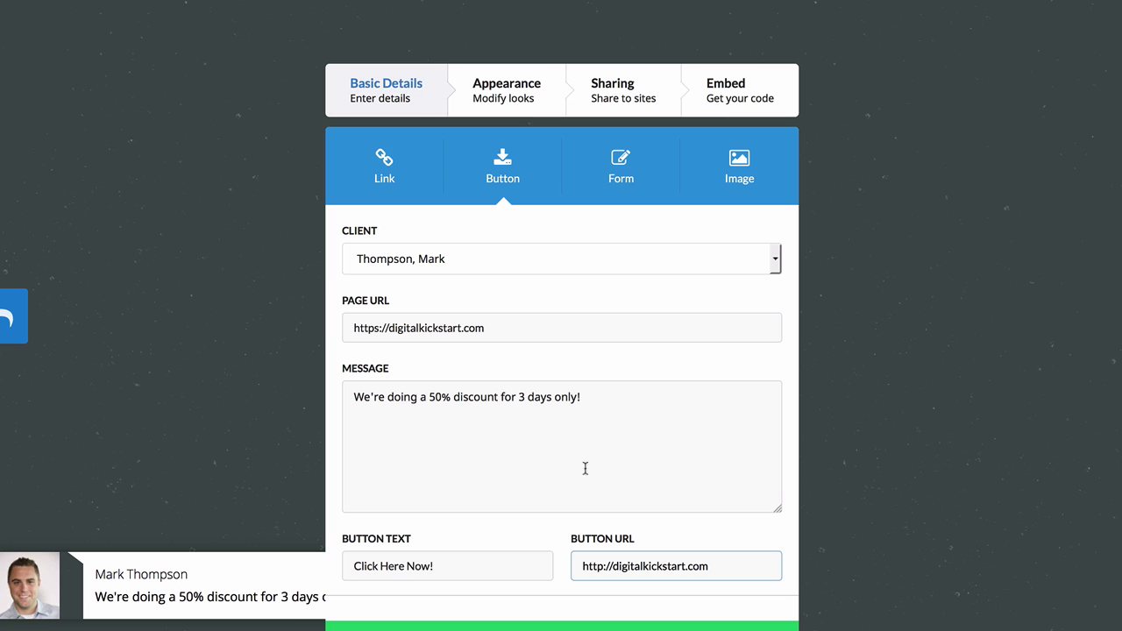
left_click(568, 627)
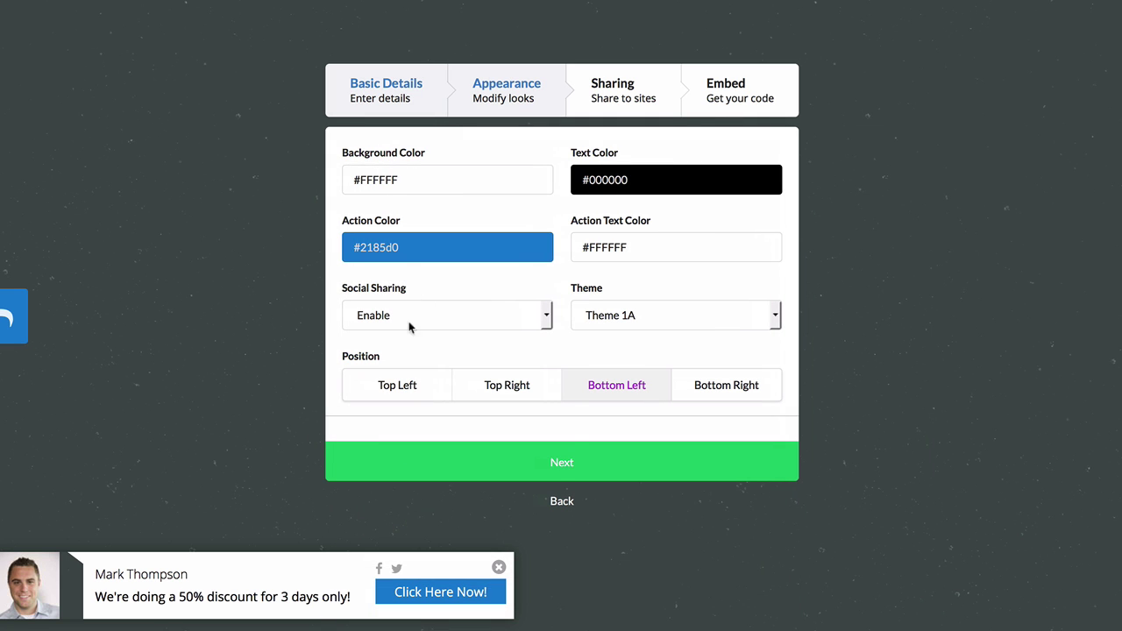
- Set the snippet's background color to dark blue #002C4D and its text color to white #FFFFFF
left_click(419, 181)
mouse_move(418, 241)
left_mouse_down()
mouse_move(434, 225)
mouse_move(439, 295)
mouse_move(451, 270)
left_mouse_up()
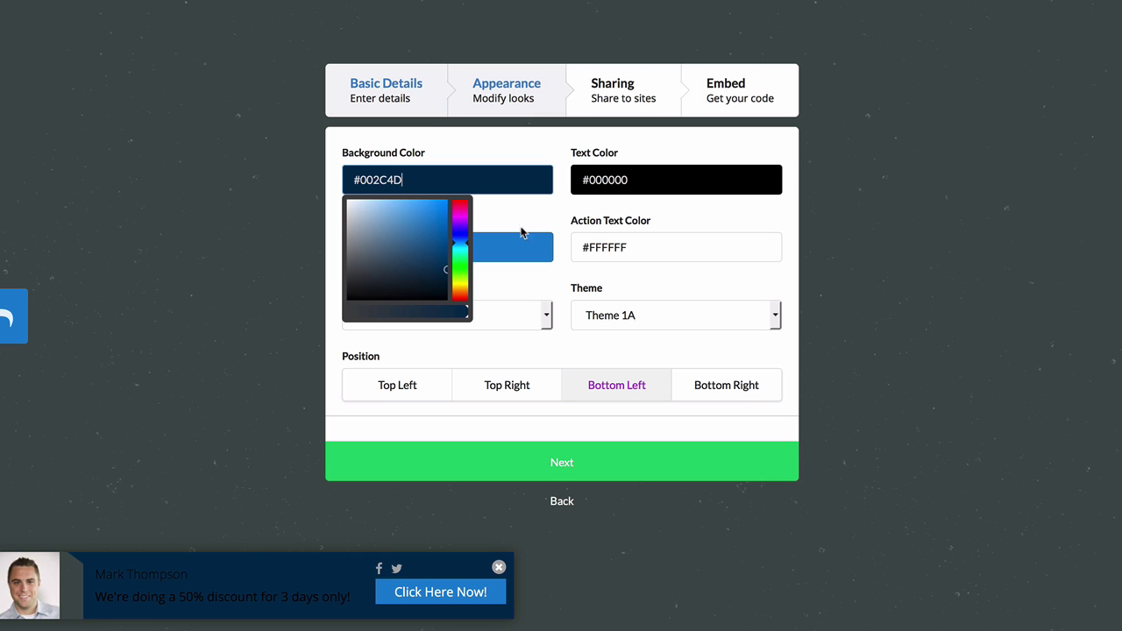
left_click(587, 186)
left_click_drag(609, 243, 547, 189)
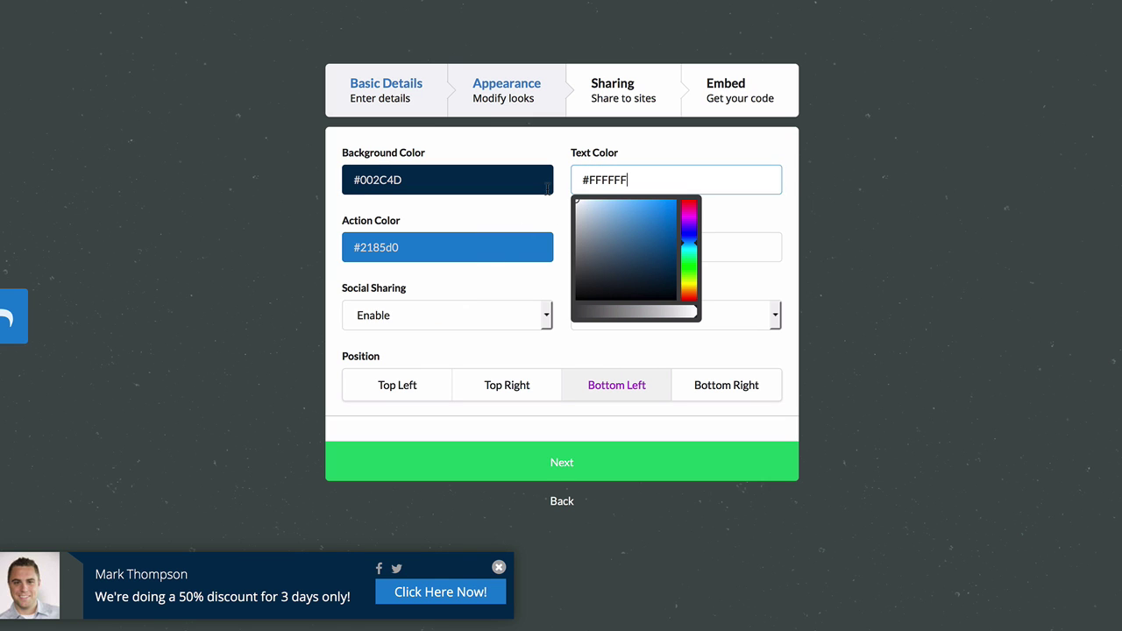
- Set the action color to dark yellow #A38700 and the action text color to white #FFFFFF
left_click(434, 249)
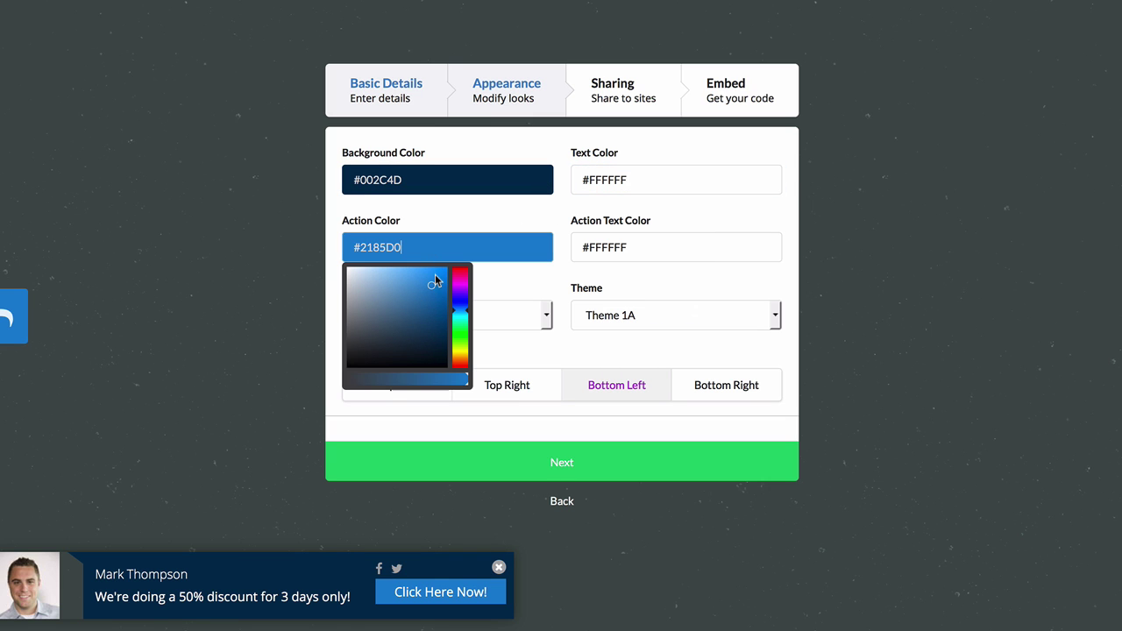
mouse_move(435, 274)
left_mouse_down()
mouse_move(373, 272)
mouse_move(388, 295)
mouse_move(372, 333)
left_mouse_up()
mouse_move(459, 312)
left_mouse_down()
mouse_move(459, 354)
mouse_move(465, 251)
left_mouse_up()
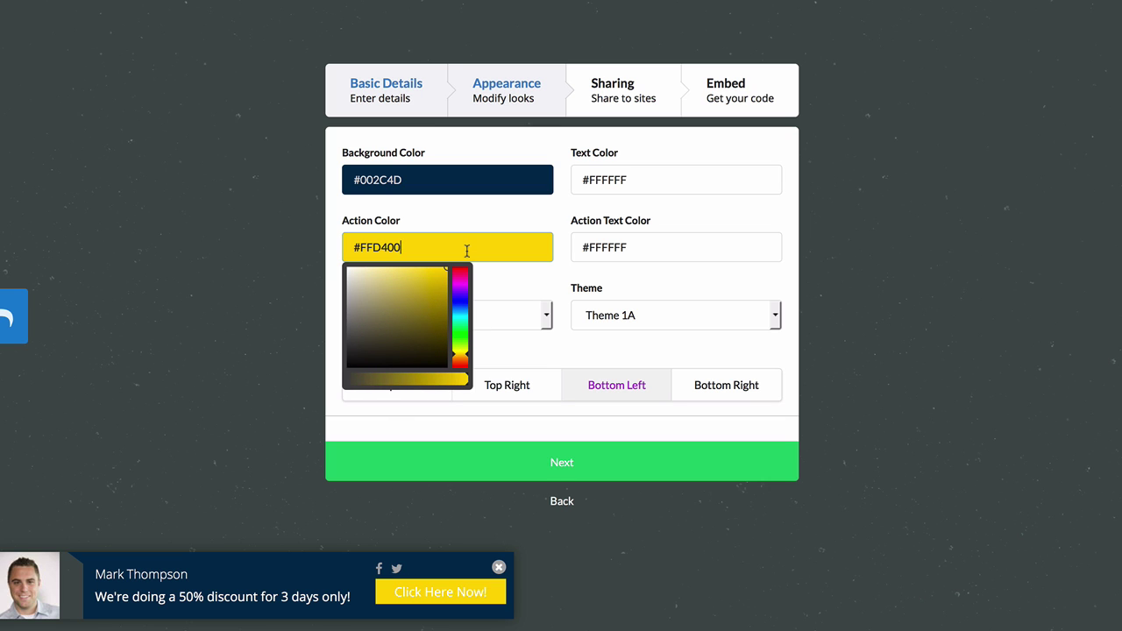
left_click_drag(466, 352, 461, 354)
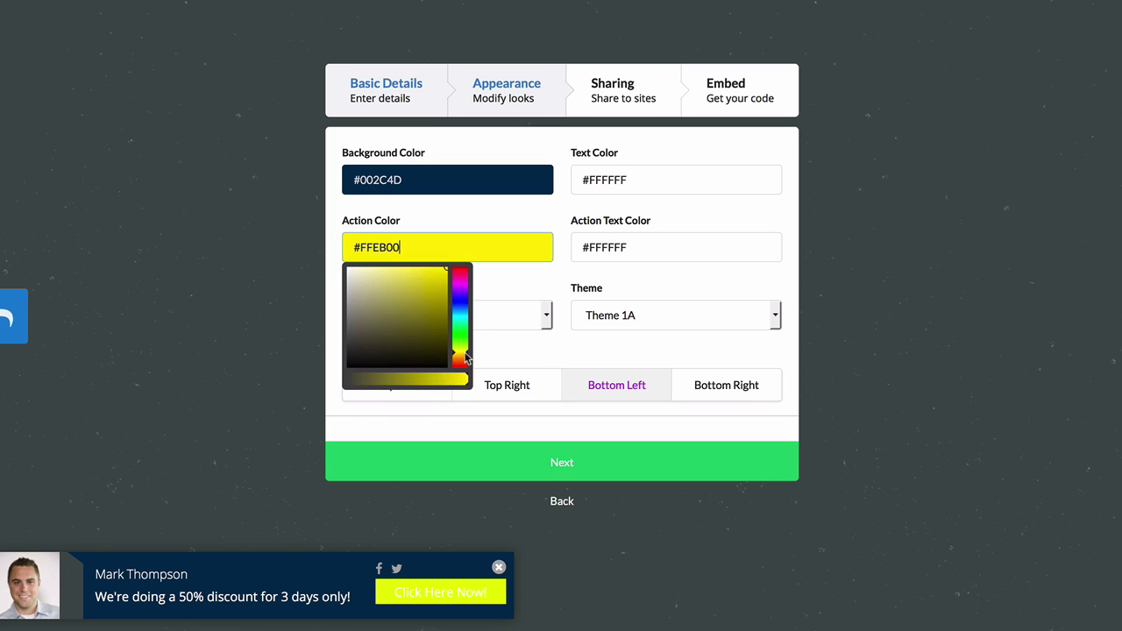
left_click_drag(442, 316, 447, 309)
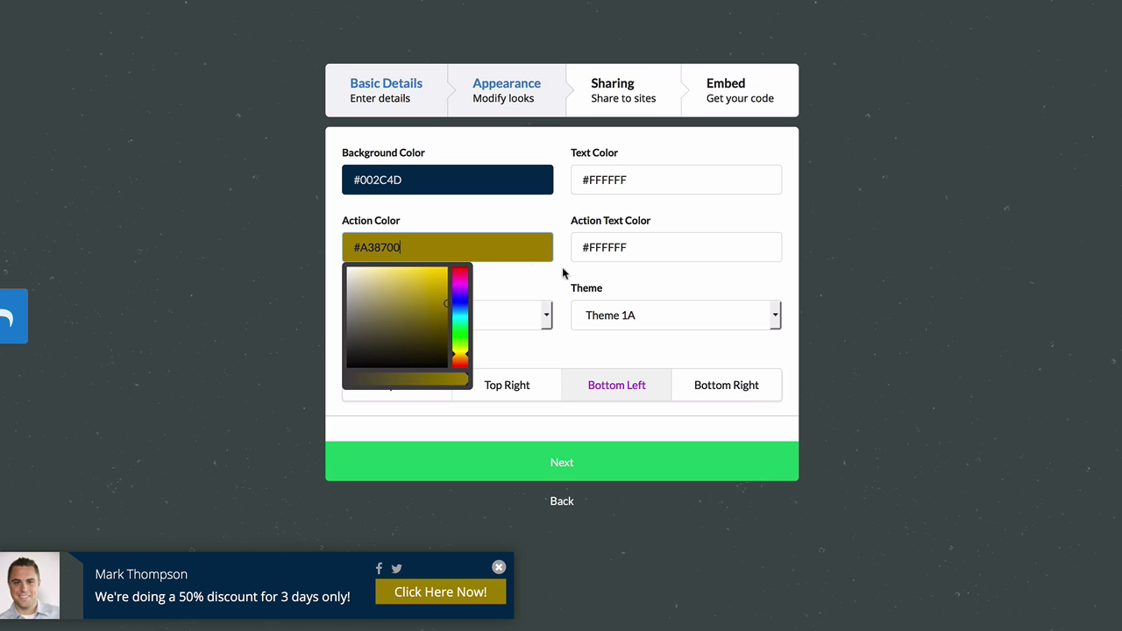
left_click(590, 248)
left_click_drag(608, 289, 575, 268)
left_click(689, 211)
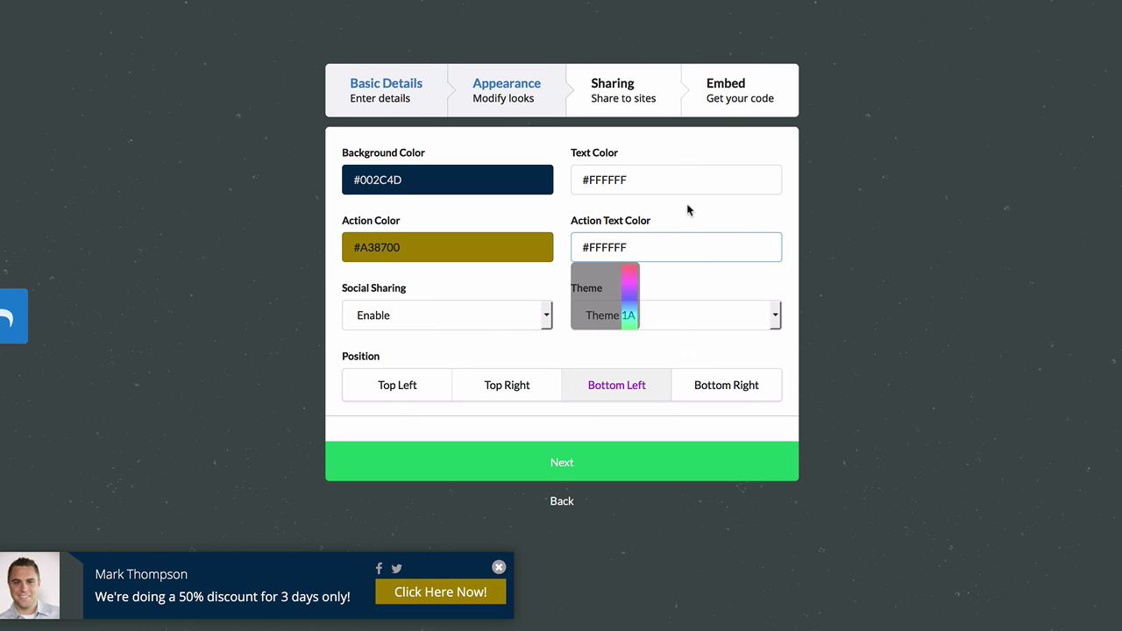
- Disable social sharing on the snippet and enable it again
left_click(461, 316)
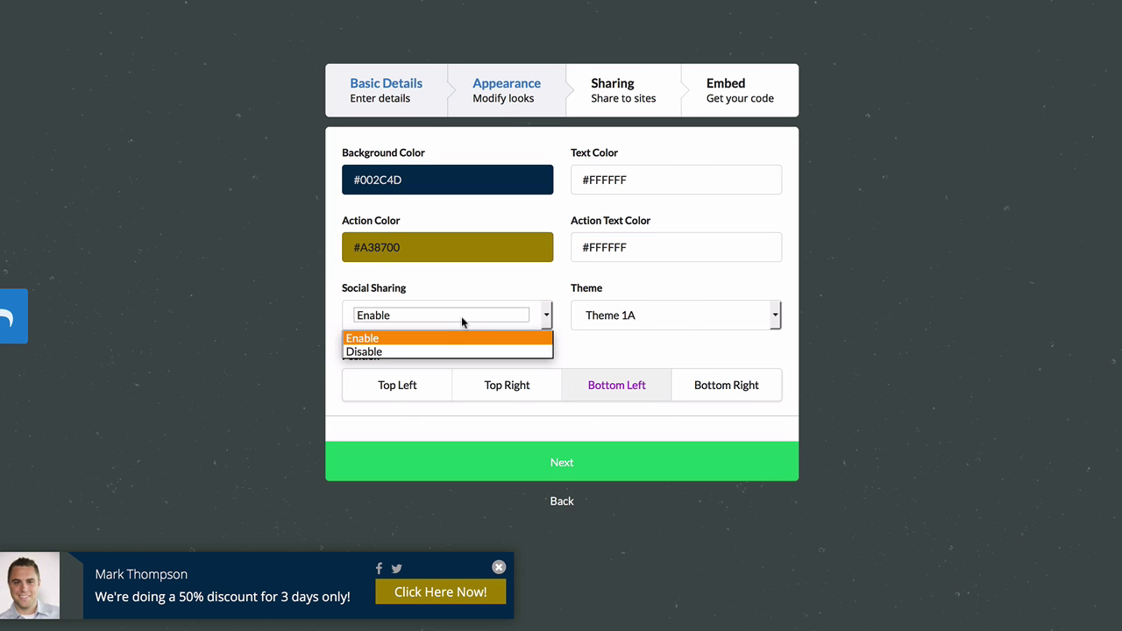
left_click(425, 351)
left_click(418, 326)
left_click(415, 335)
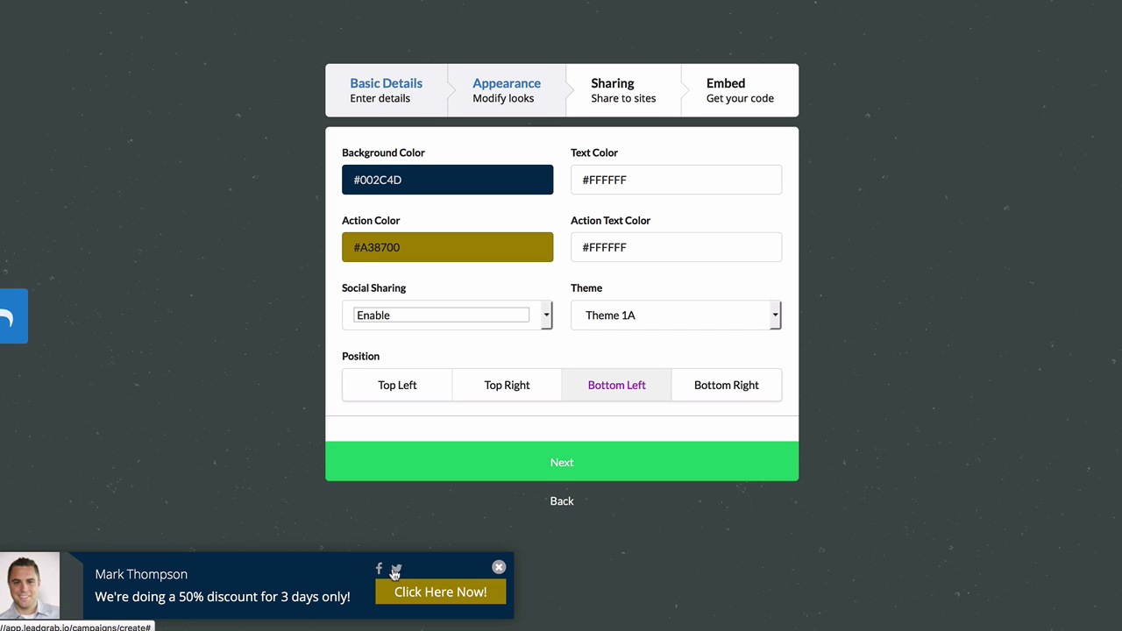
- Try Theme 1B, 1C, 1F, 2E and 3B on the snippet to compare their layouts
left_click(599, 316)
left_click(603, 350)
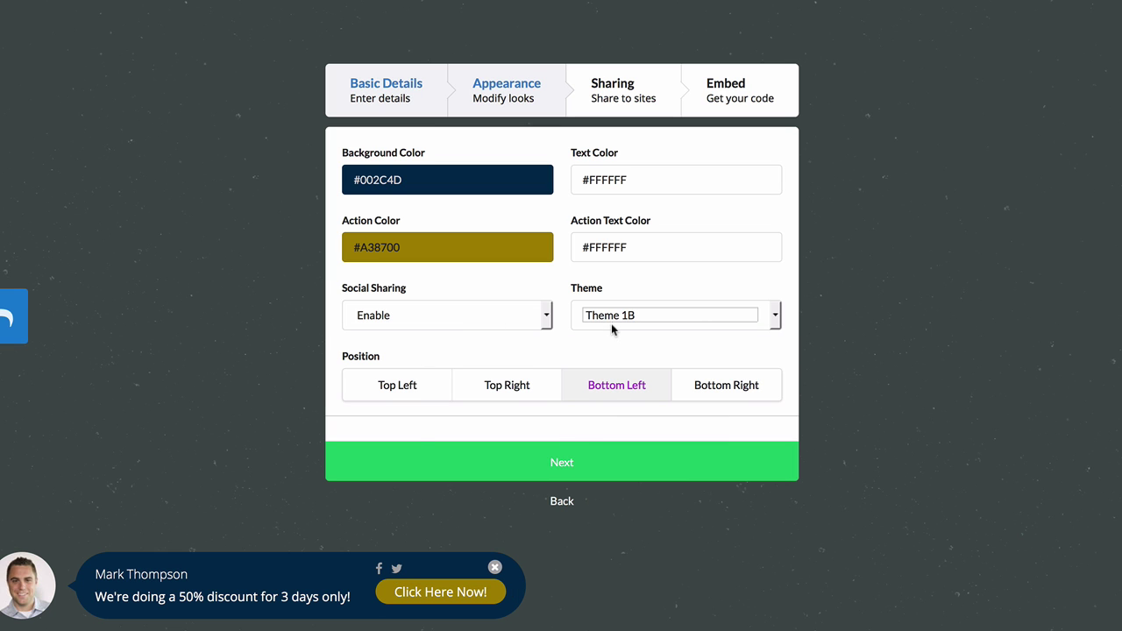
left_click(611, 326)
left_click(615, 363)
left_click(621, 317)
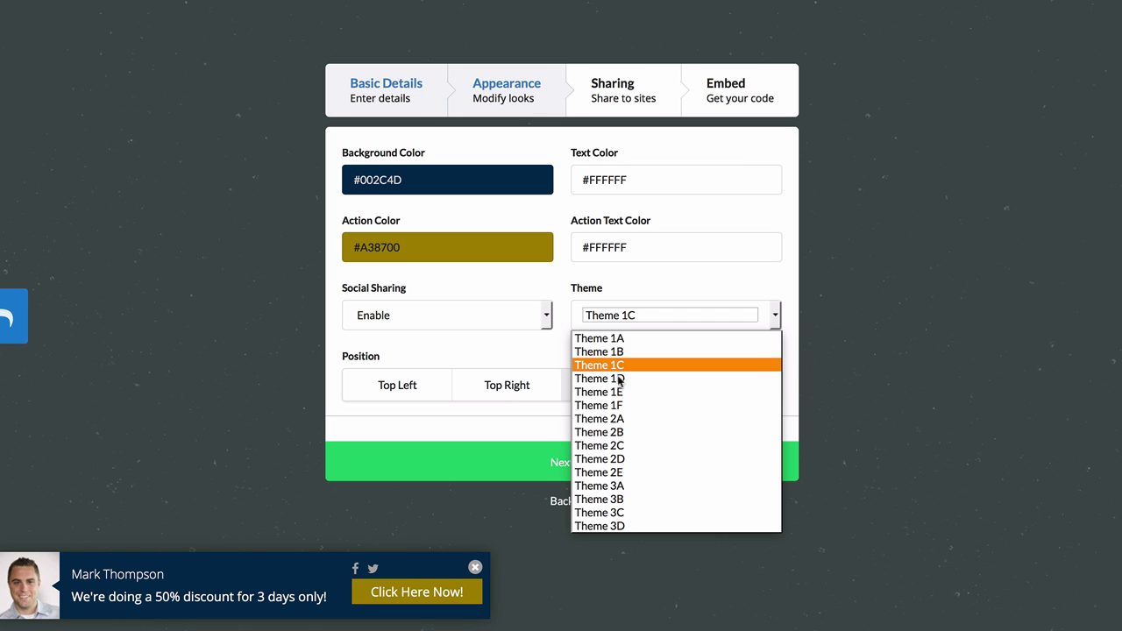
left_click(619, 405)
left_click(632, 316)
left_click(620, 474)
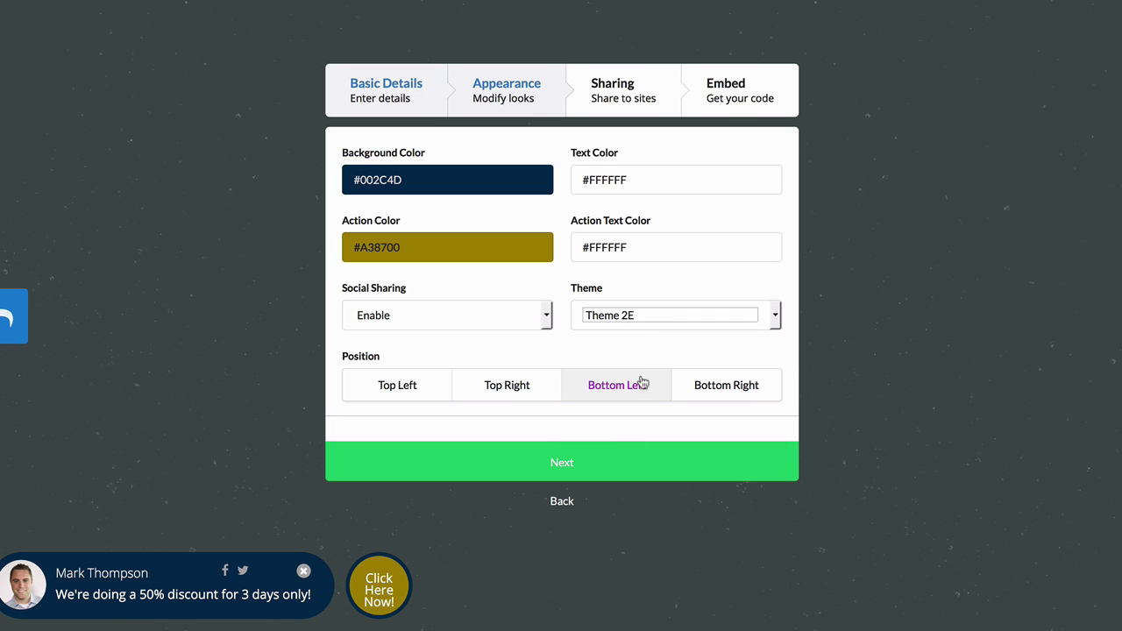
left_click(642, 327)
left_click(636, 493)
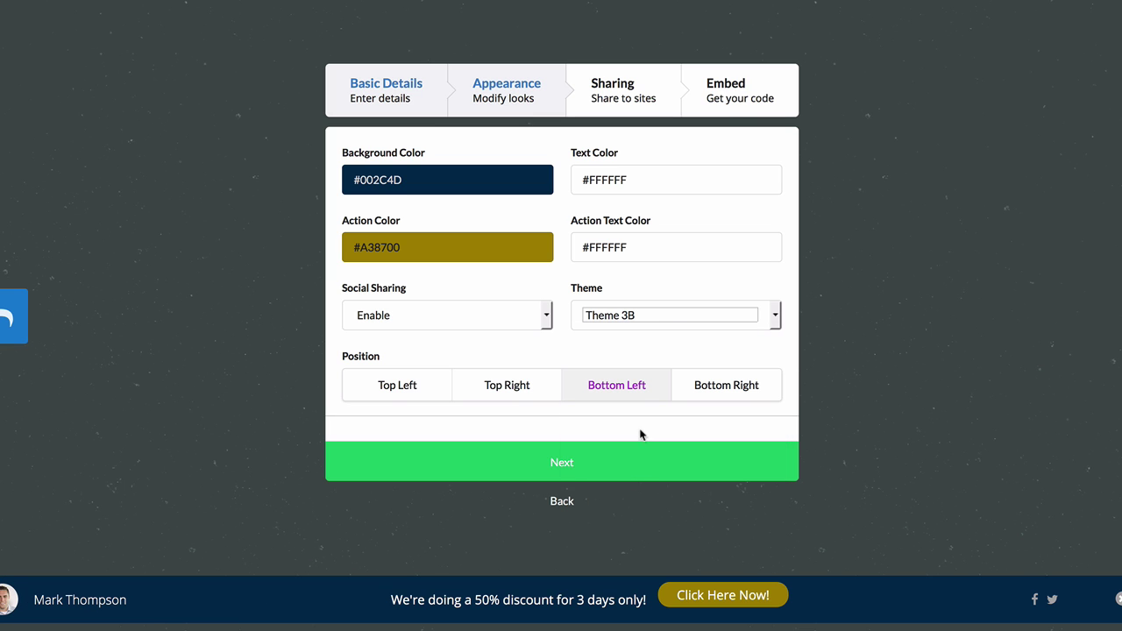
- Apply Theme 1D to the snippet
left_click(643, 327)
left_click(643, 383)
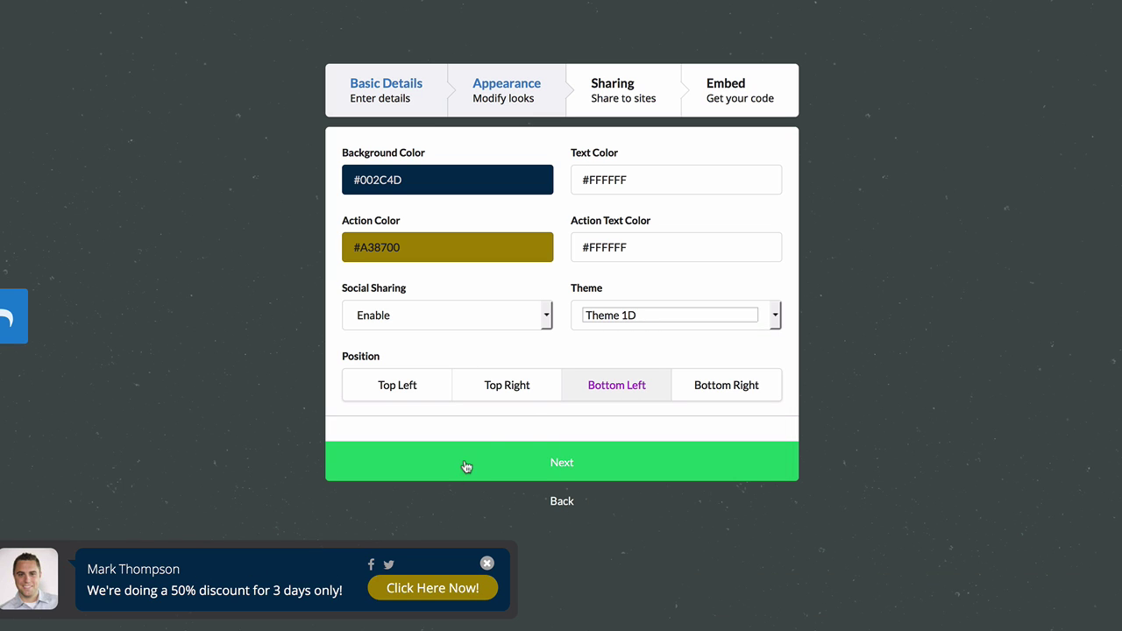
- Try the Top Left and Top Right positions for the snippet and return it to Bottom Left
left_click(421, 396)
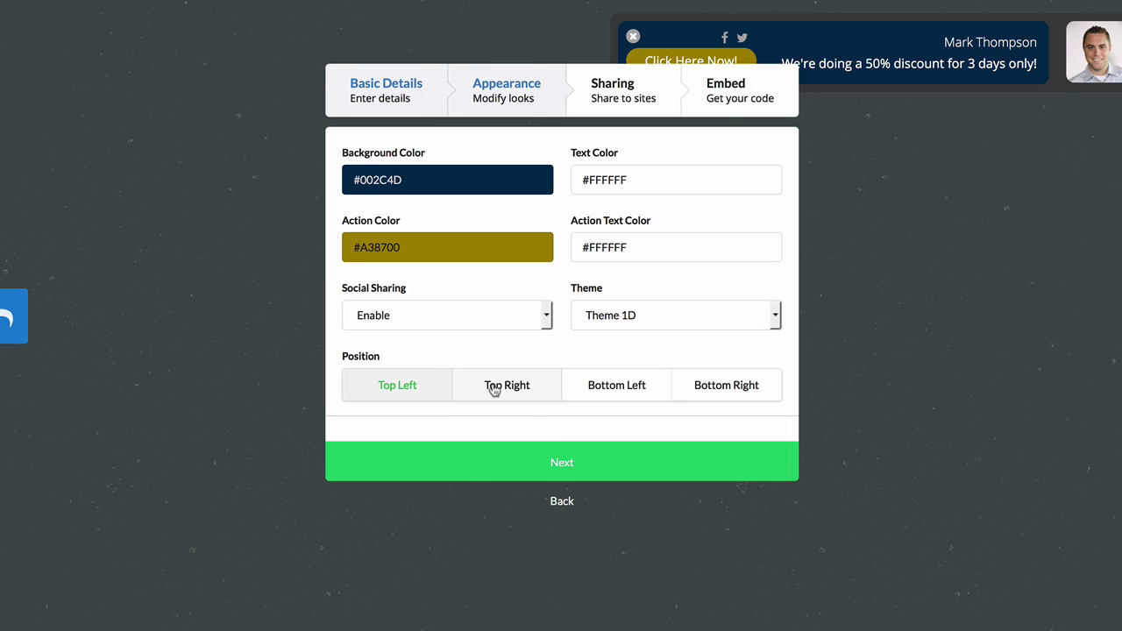
left_click(496, 390)
left_click(614, 394)
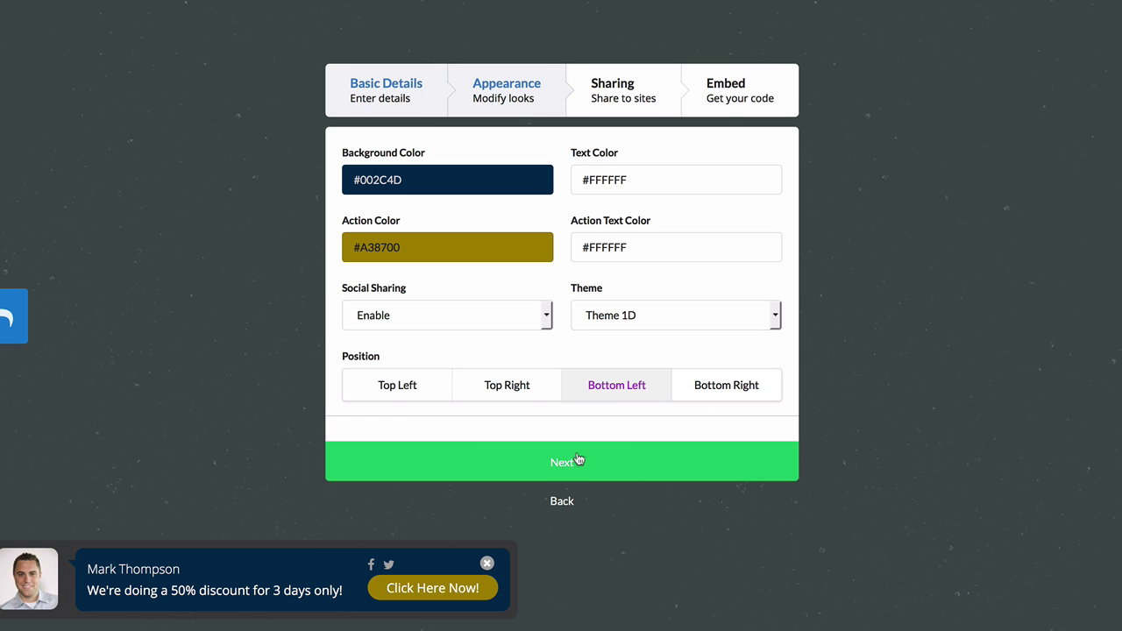
- Continue to the sharing settings and write the Facebook message "Check out the 50% discount going on right now!"
left_click(572, 463)
left_click(405, 195)
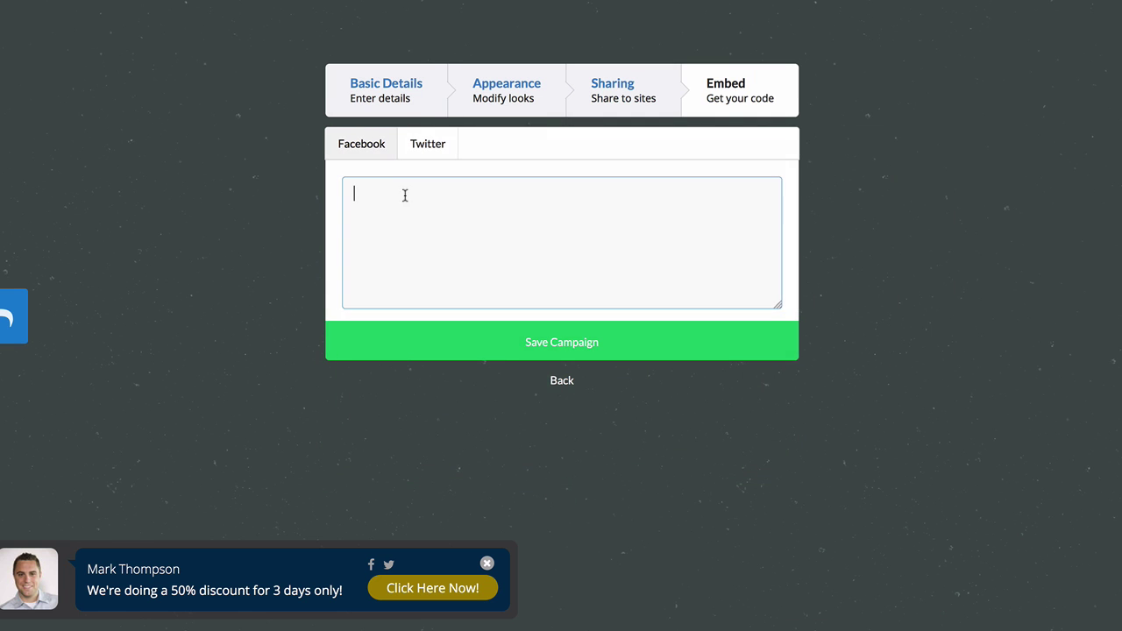
left_click(372, 155)
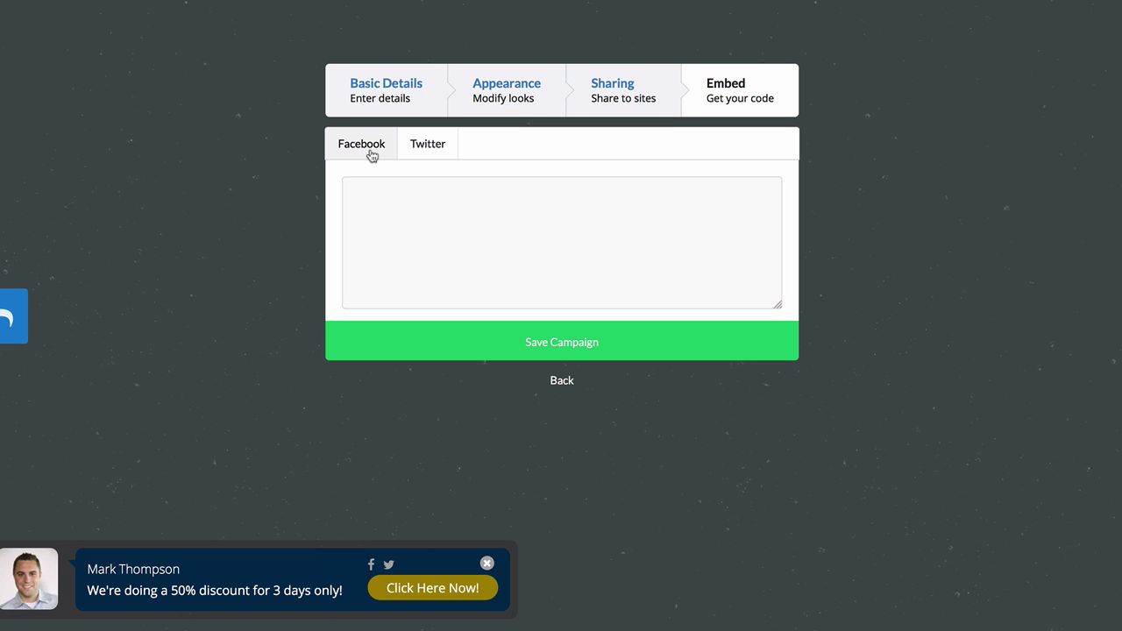
left_click(415, 153)
left_click(391, 153)
left_click(398, 193)
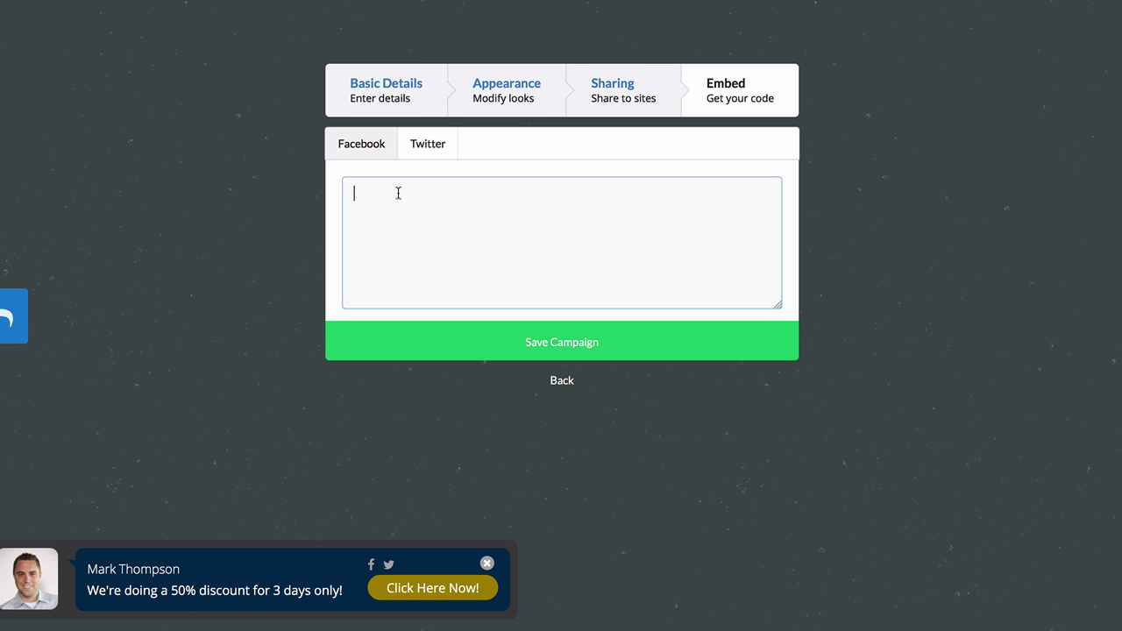
type("Ch")
type("eck the ")
type("ou th")
key("BackSpace")
key("BackSpace")
key("BackSpace")
type("t the 50% di")
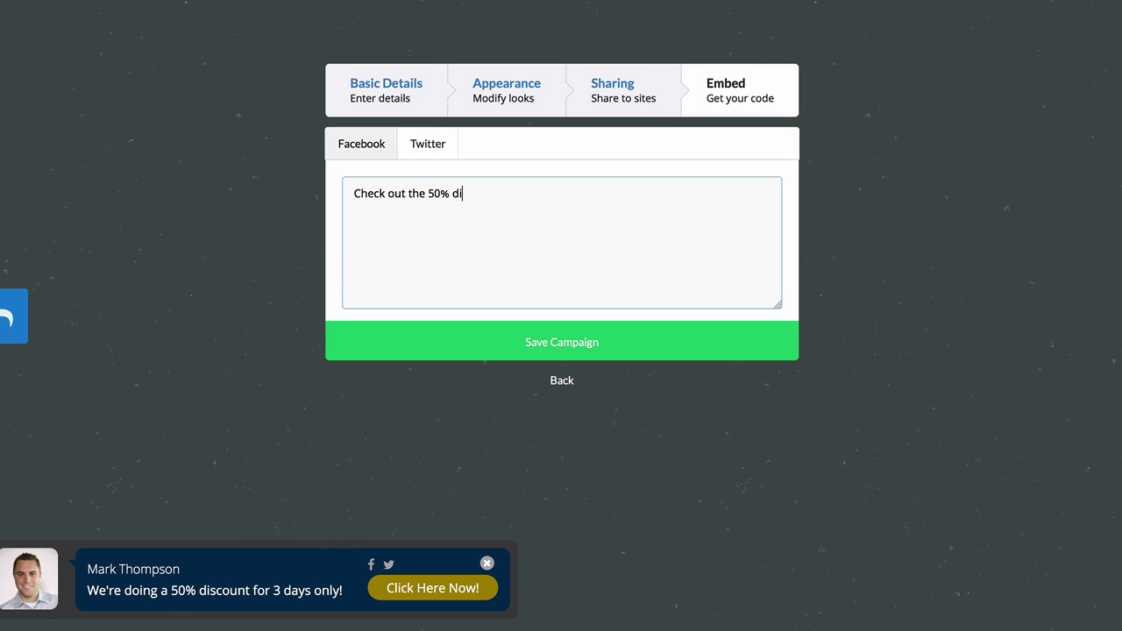
type("scount going on right now!")
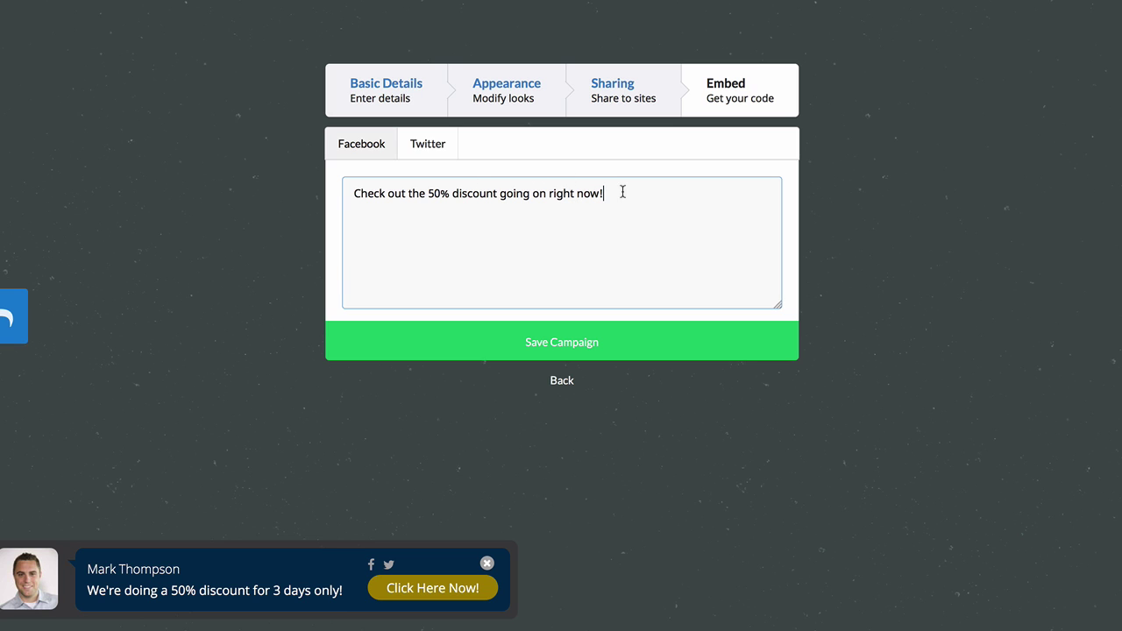
- Copy the Facebook sharing message into the Twitter message
left_click_drag(623, 191, 343, 194)
key("ctrl+c")
left_click(429, 151)
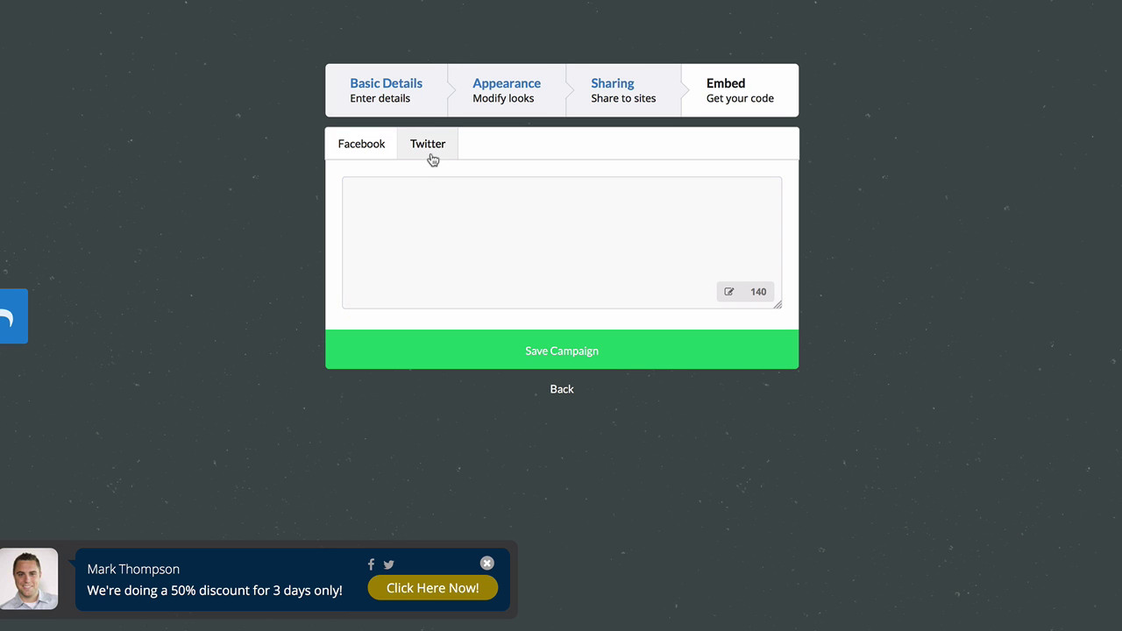
left_click(433, 188)
key("ctrl+v")
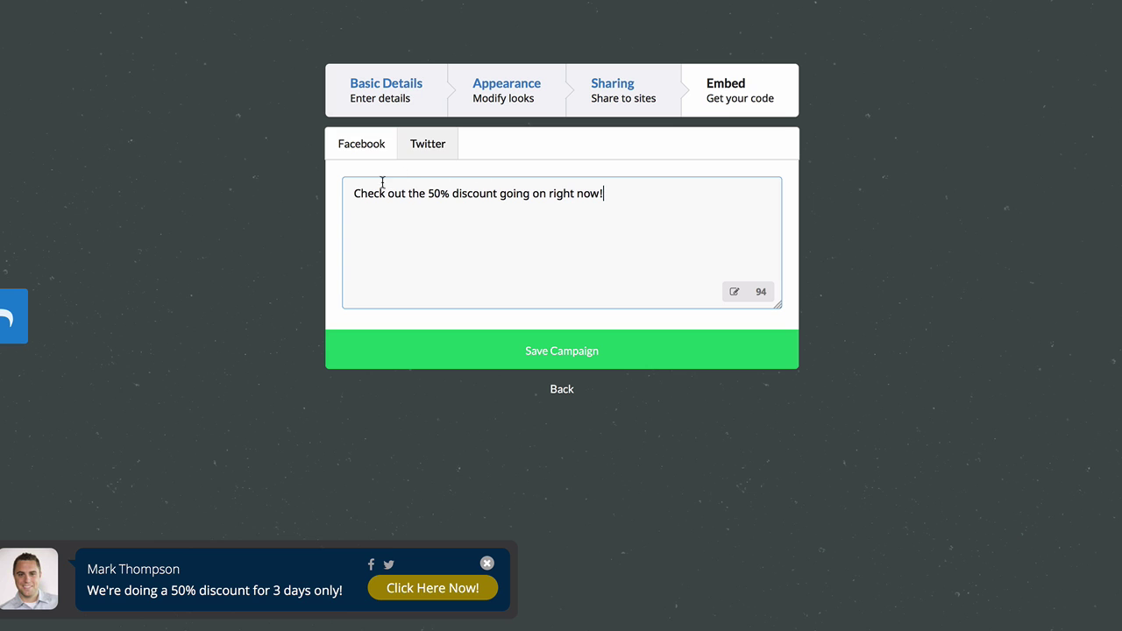
left_click(371, 154)
left_click(412, 151)
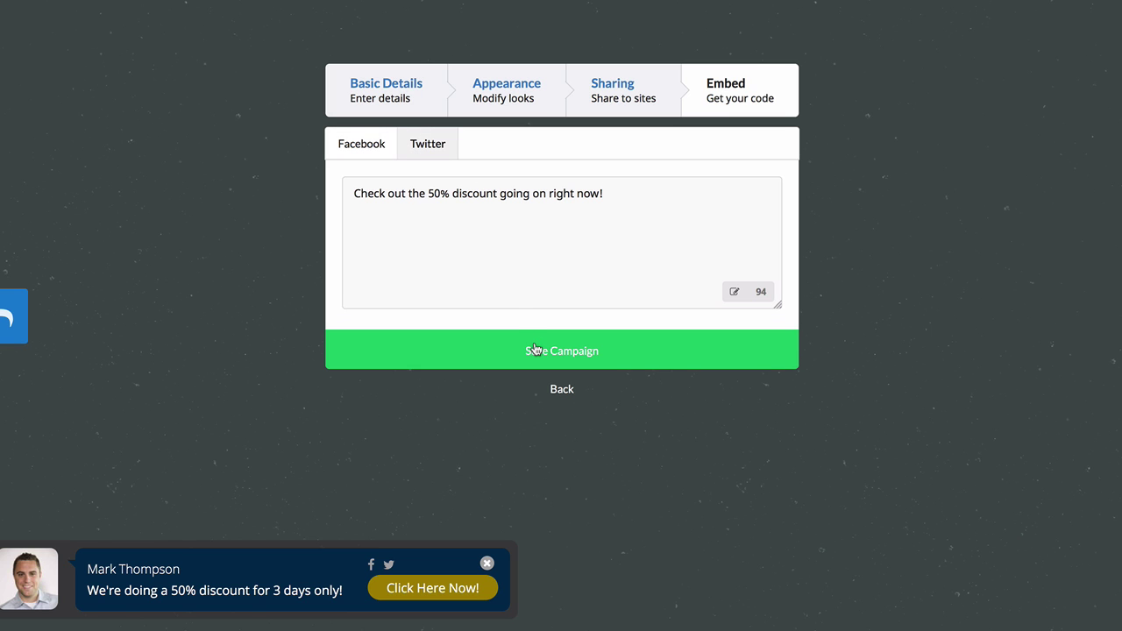
- Save the campaign and select its generated link
left_click(534, 349)
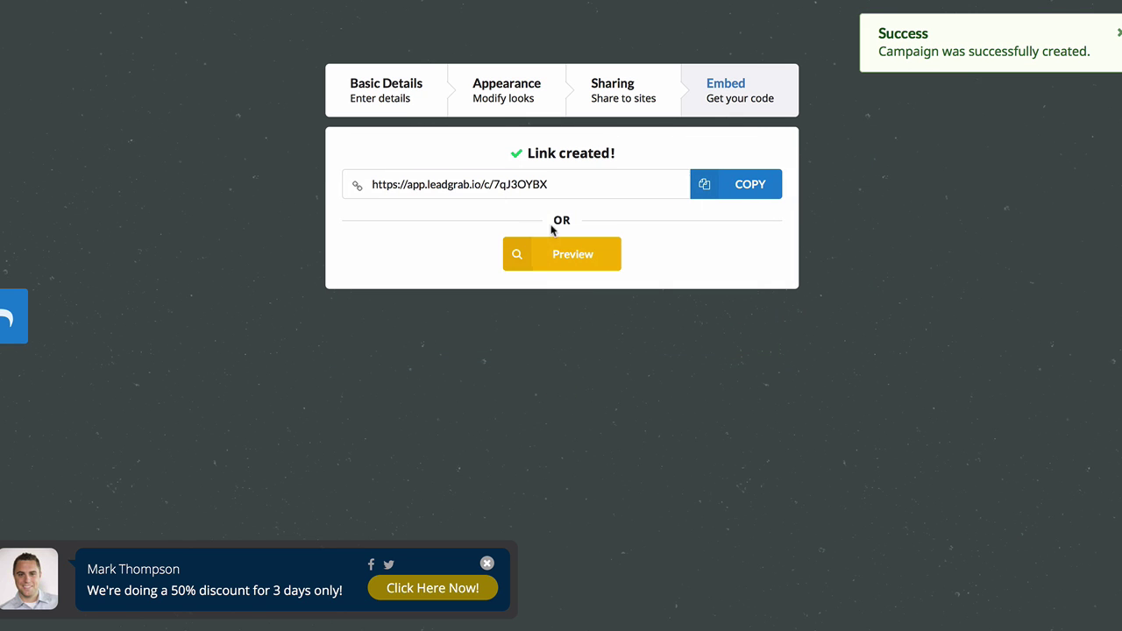
left_click_drag(558, 183, 344, 182)
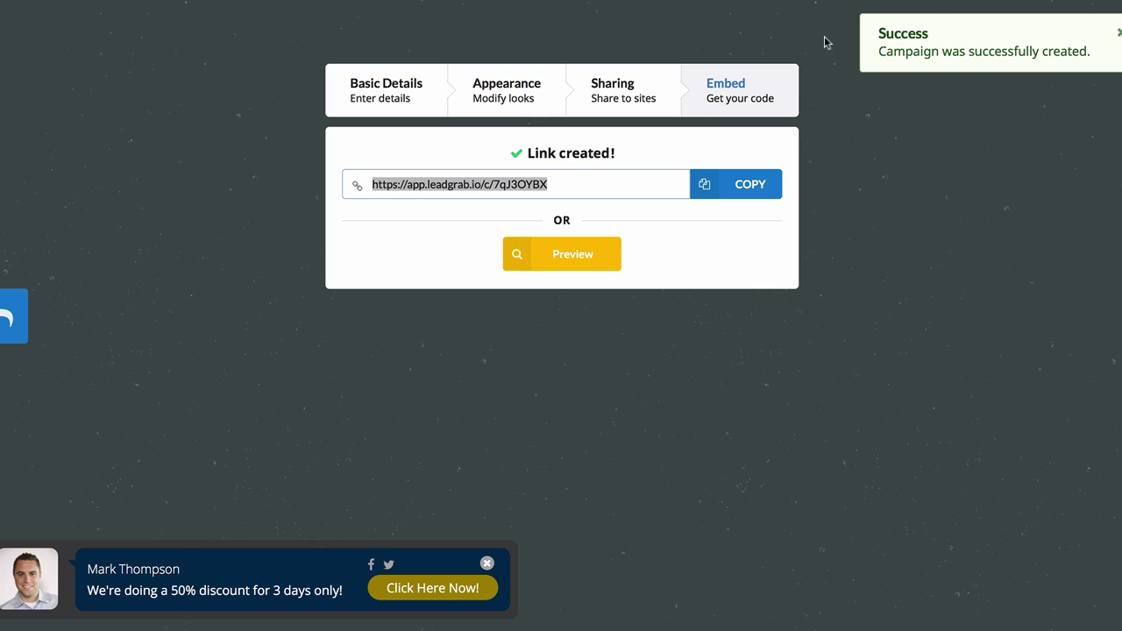
key("Return")
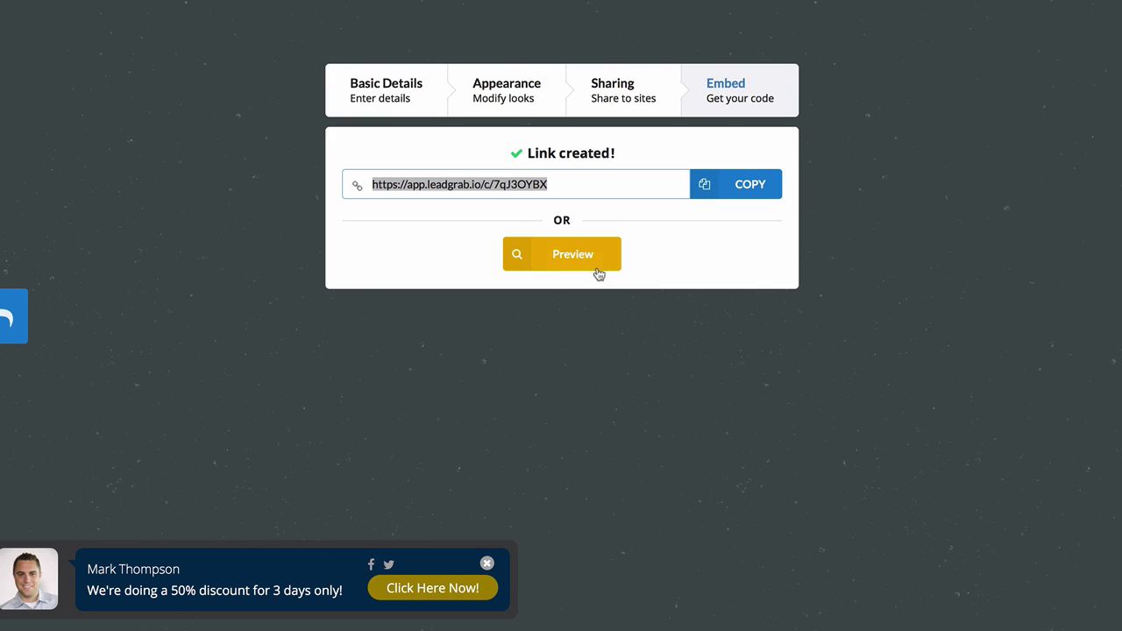
- Return to the dashboard and create a new full screen campaign
left_click(4, 318)
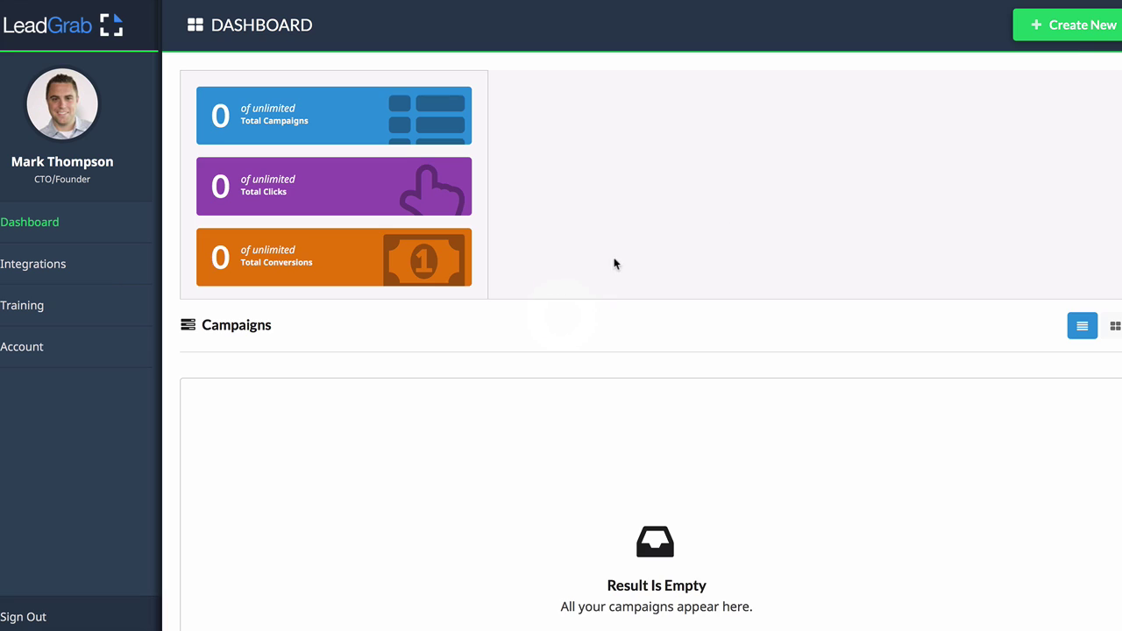
left_click(1089, 27)
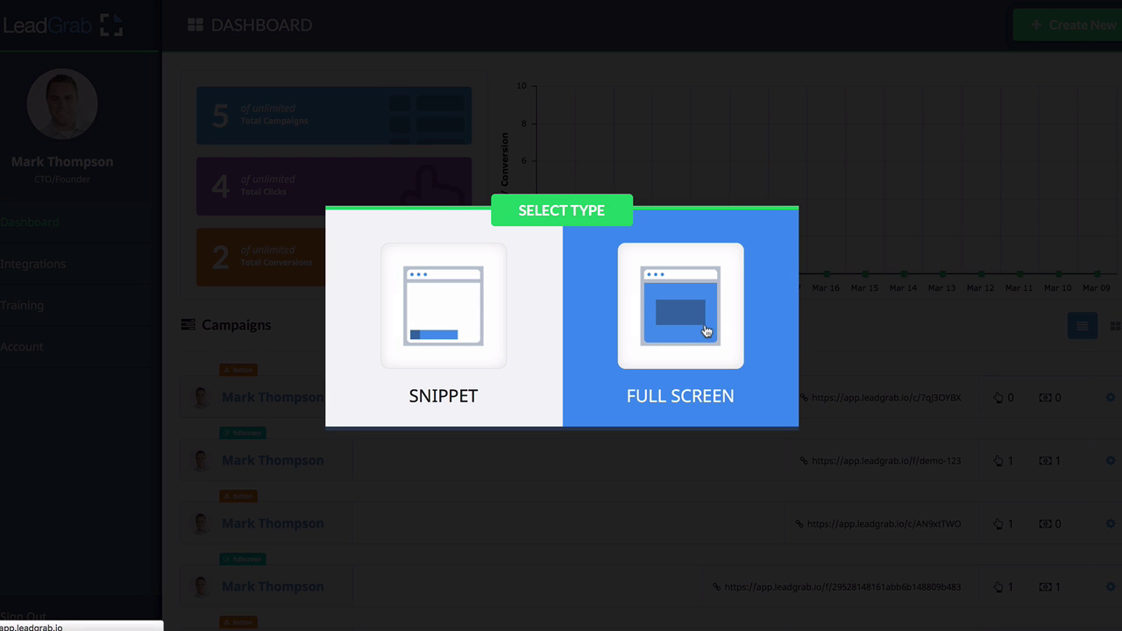
left_click(707, 330)
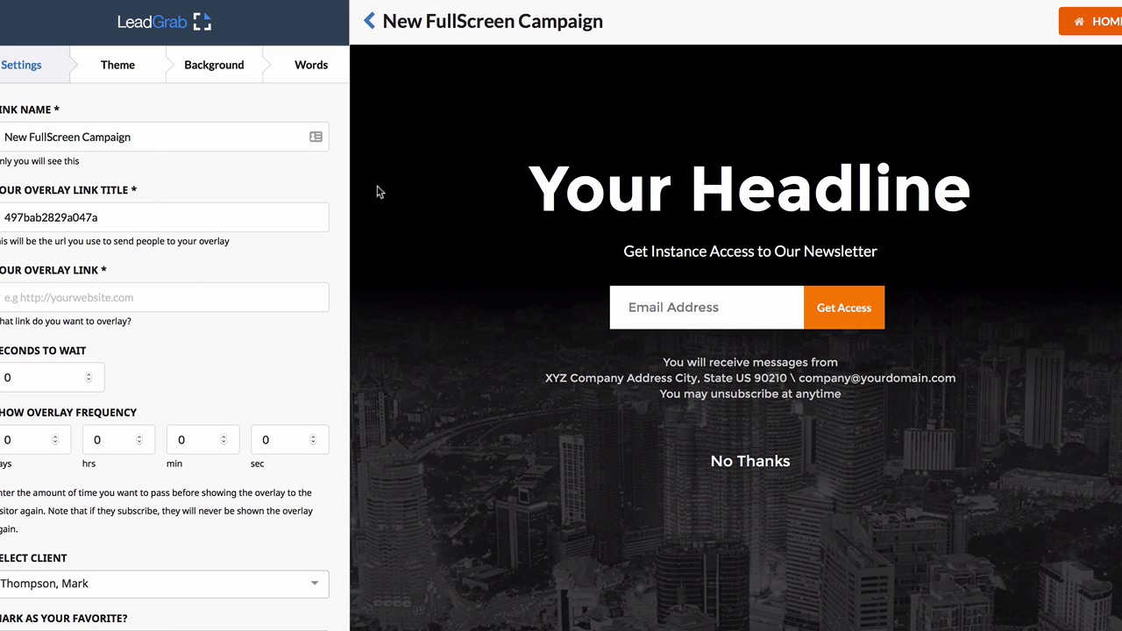
double_click(114, 217)
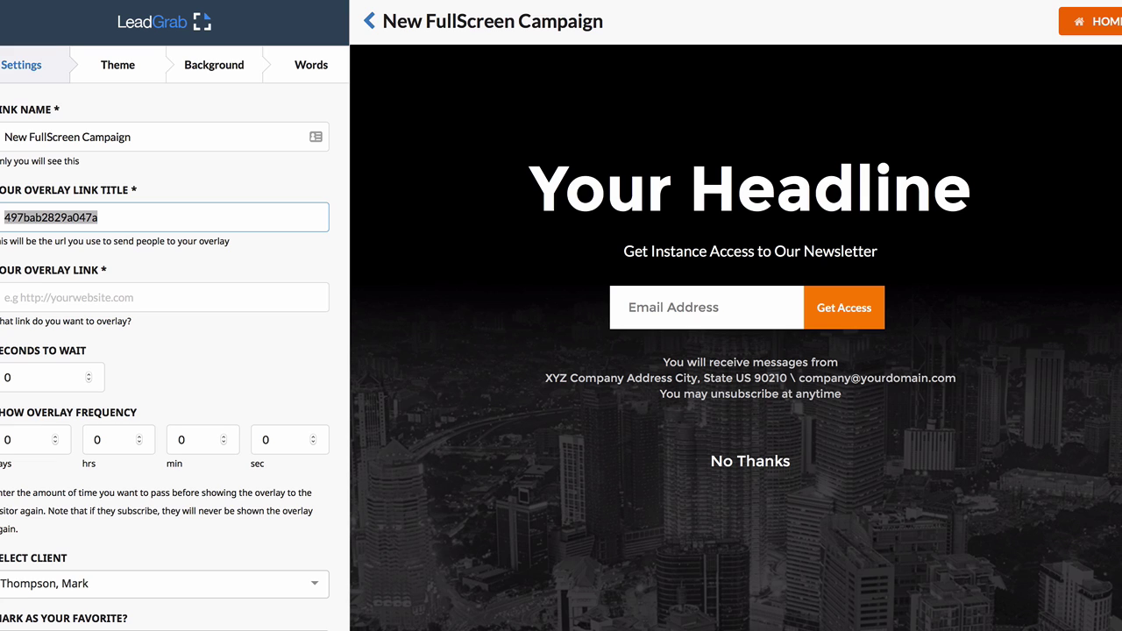
type("webinar-")
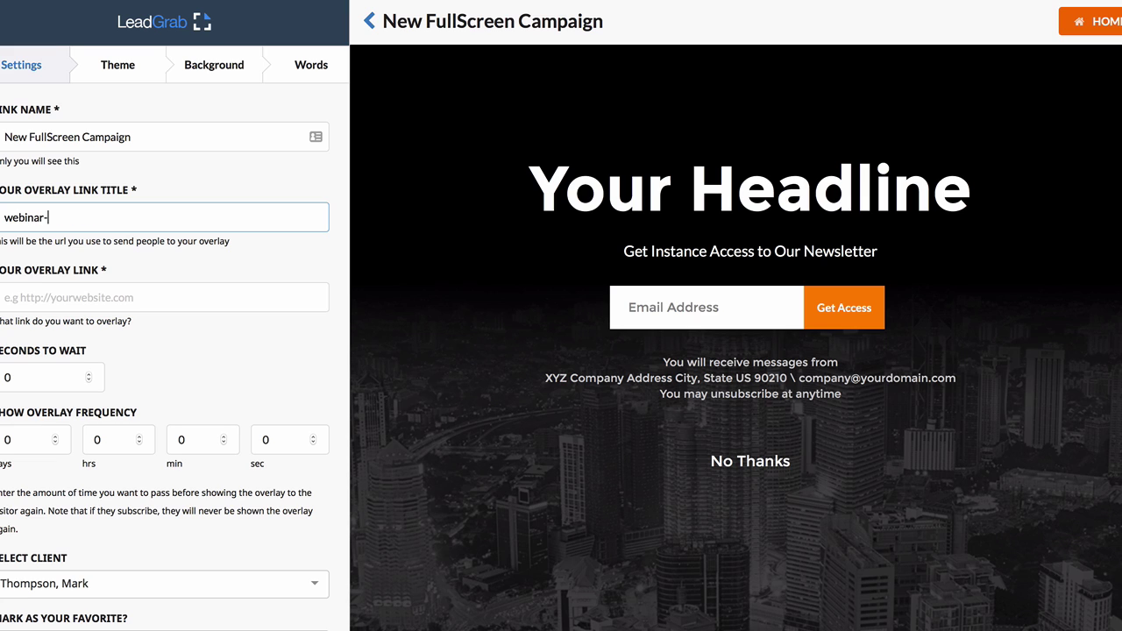
type("sale")
left_click(39, 297)
type("http")
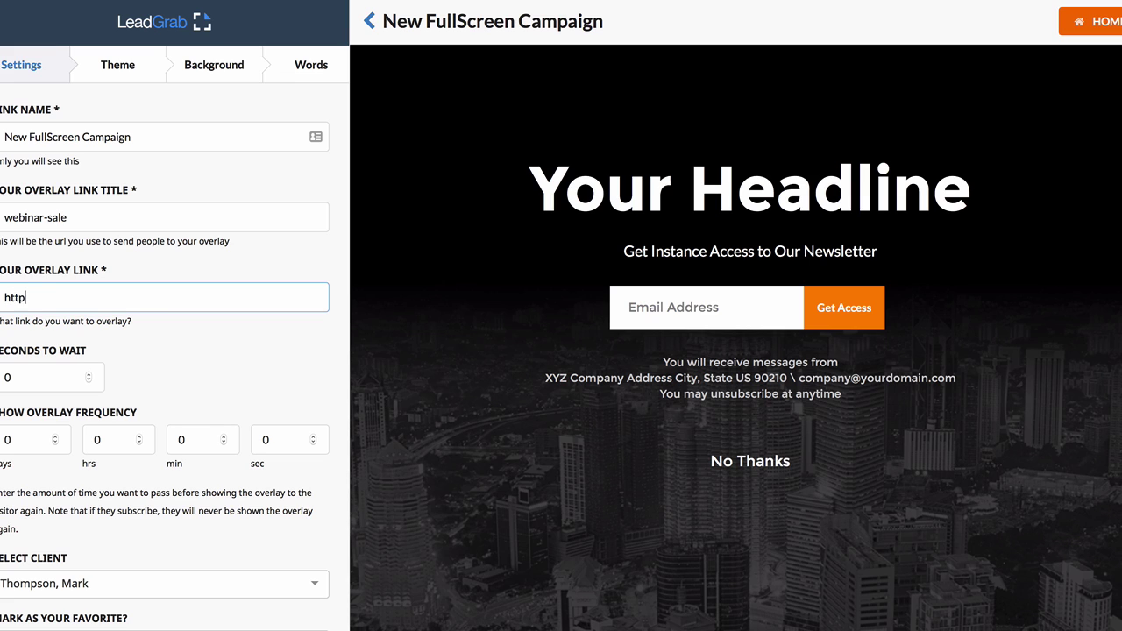
type("s://digitalkickstart.com")
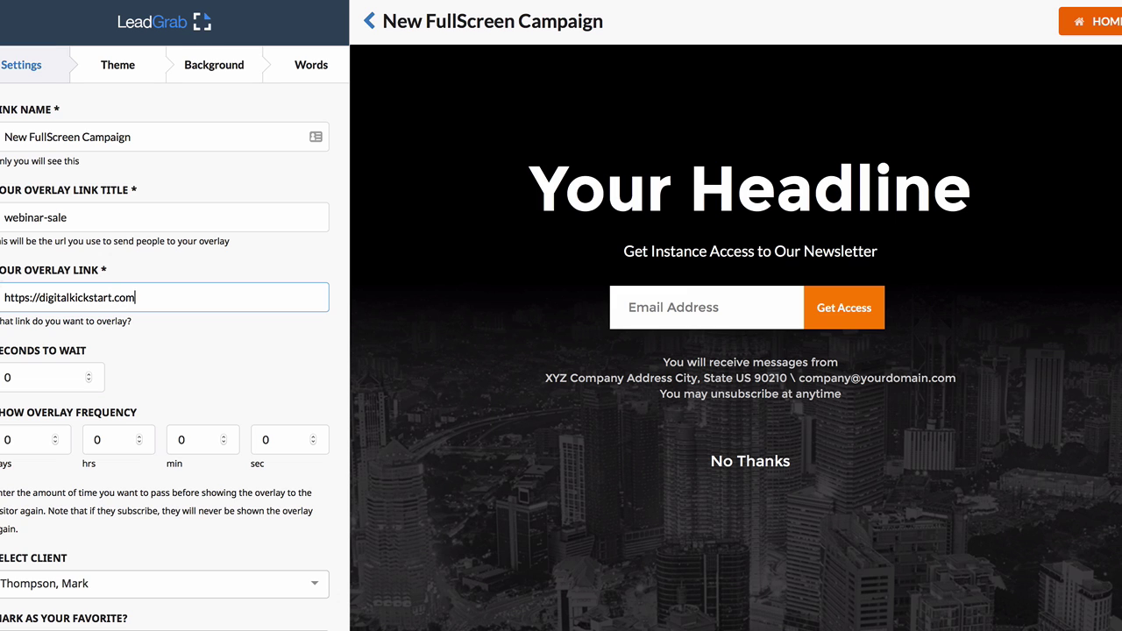
- Try an overlay frequency of 1 day and set it back to 0 days
left_click(7, 377)
scroll(13, 368, "down", 3)
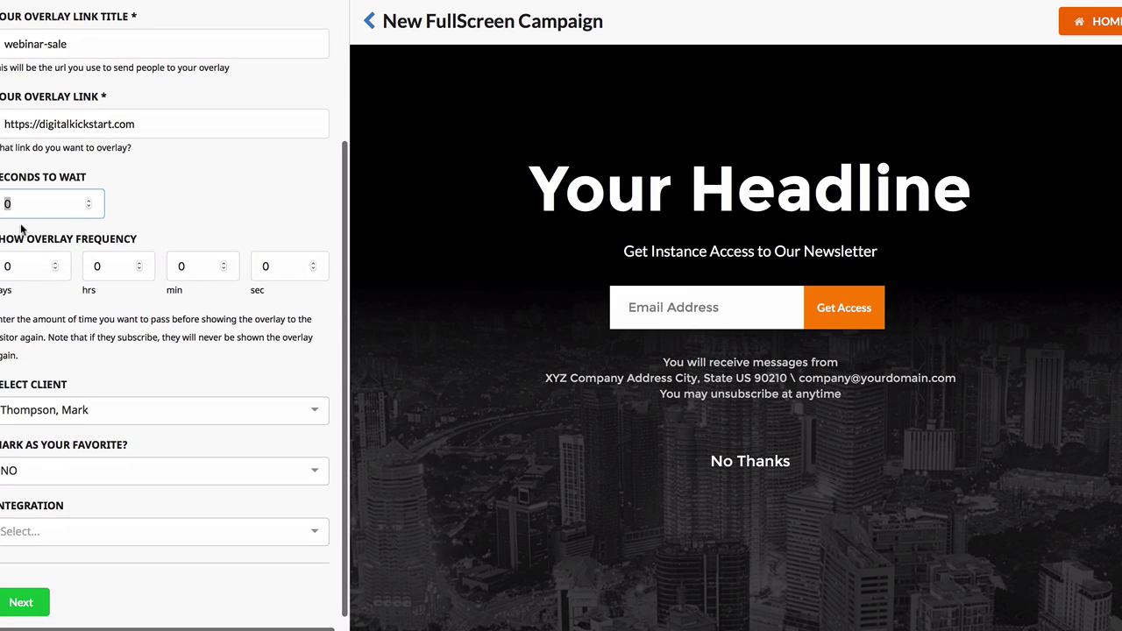
left_click(24, 208)
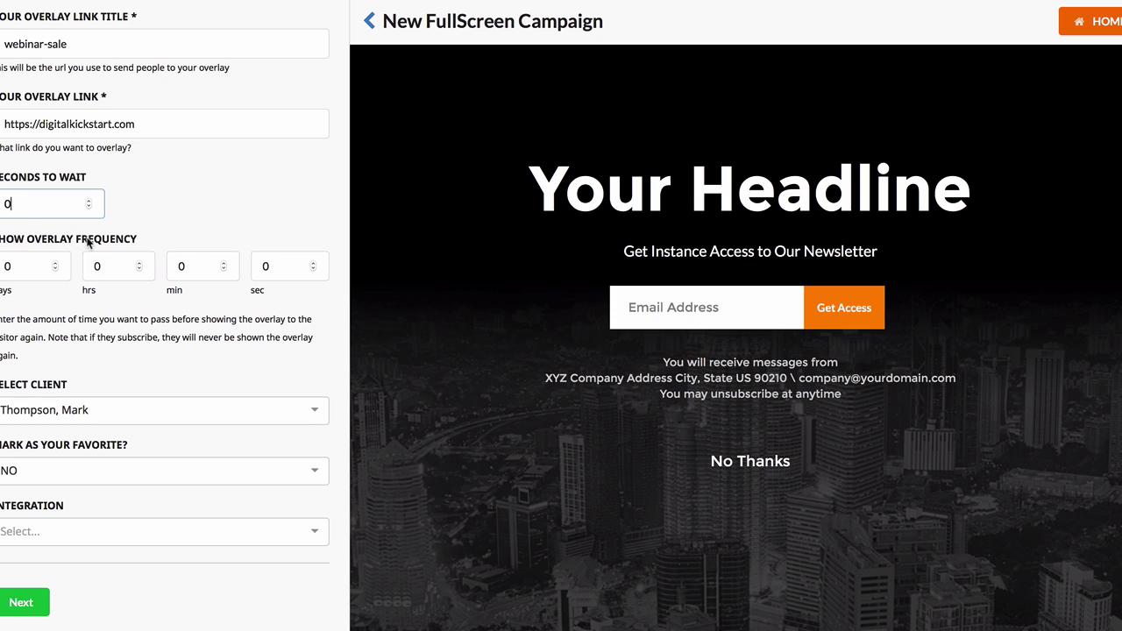
left_click(21, 271)
key("BackSpace")
type("1")
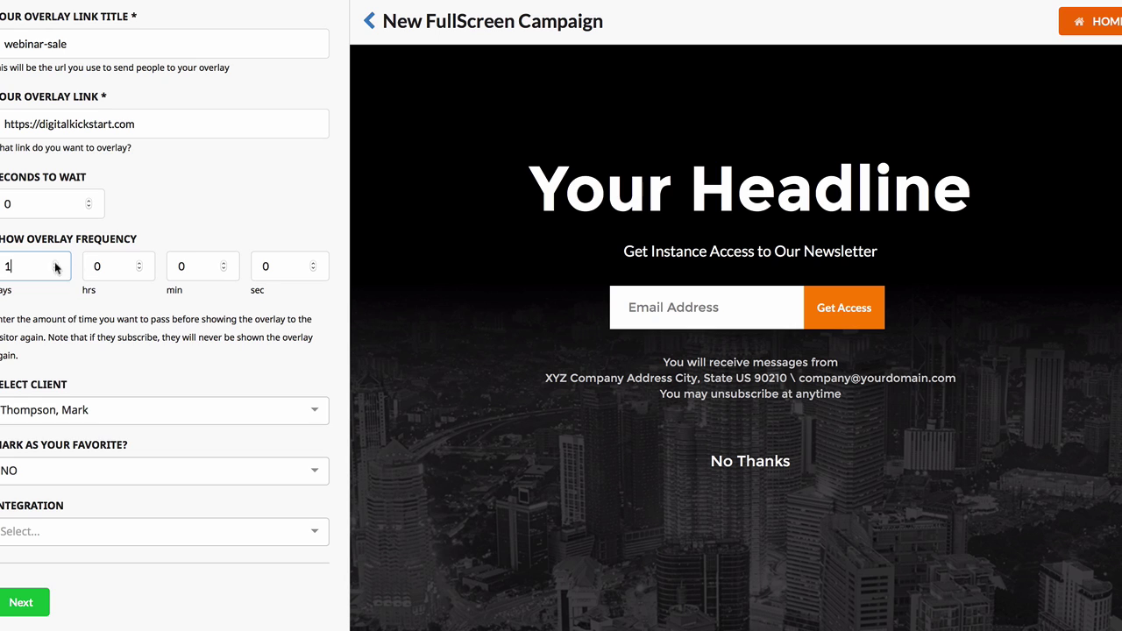
key("BackSpace")
type("0")
scroll(49, 327, "down", 1)
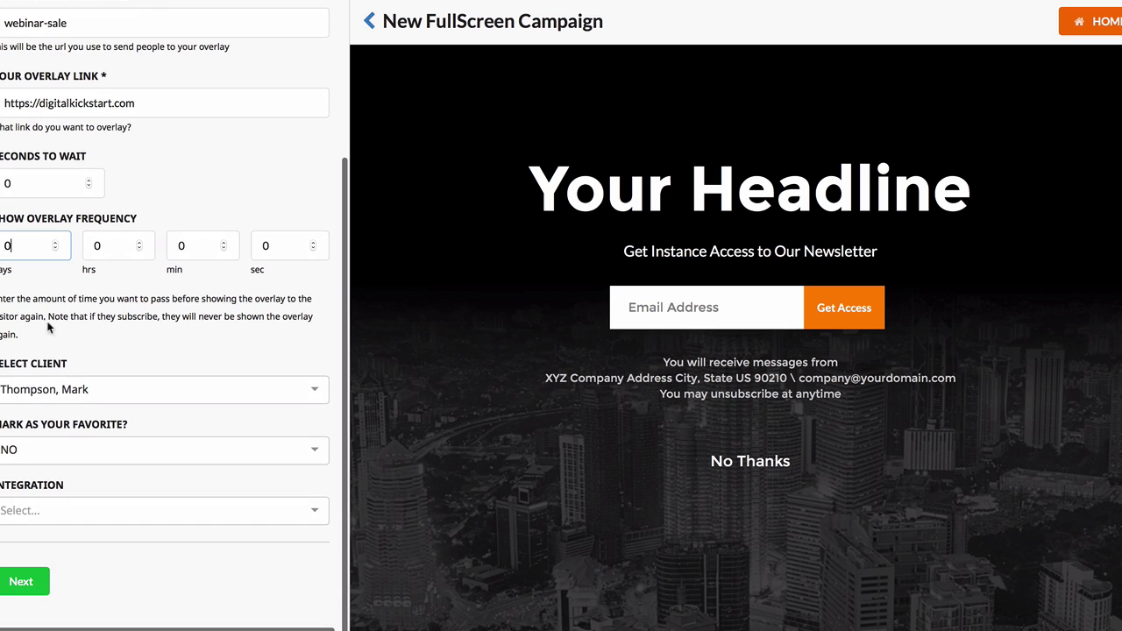
- Keep the favorite option at NO, choose the evotectors MailChimp integration and continue to the theme selection
left_click(97, 450)
left_click(136, 432)
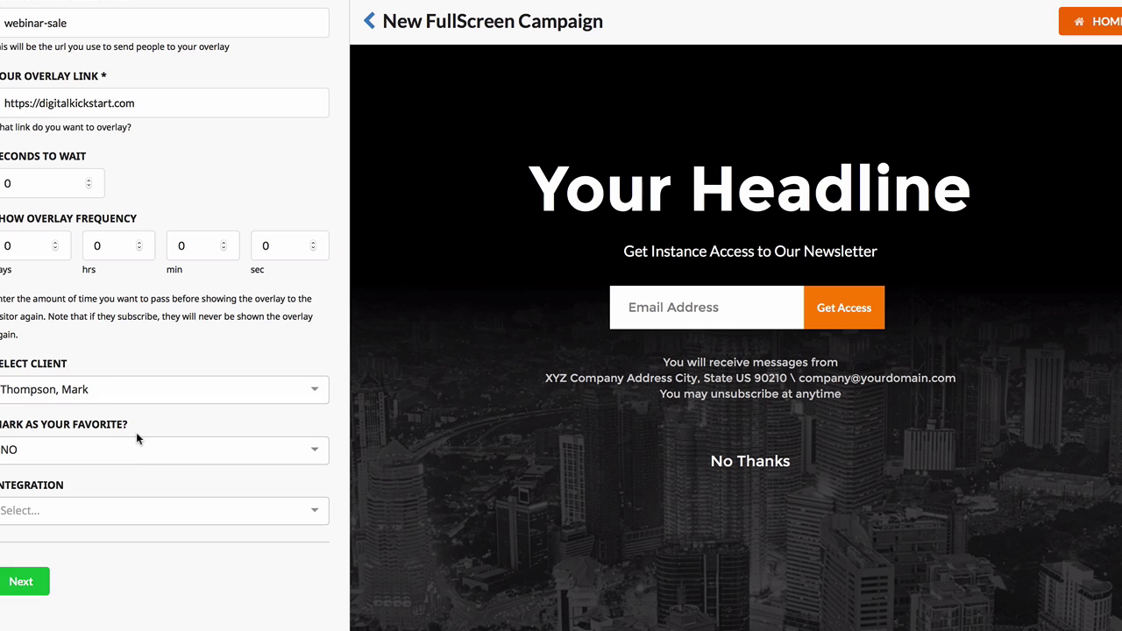
left_click(123, 506)
left_click(133, 540)
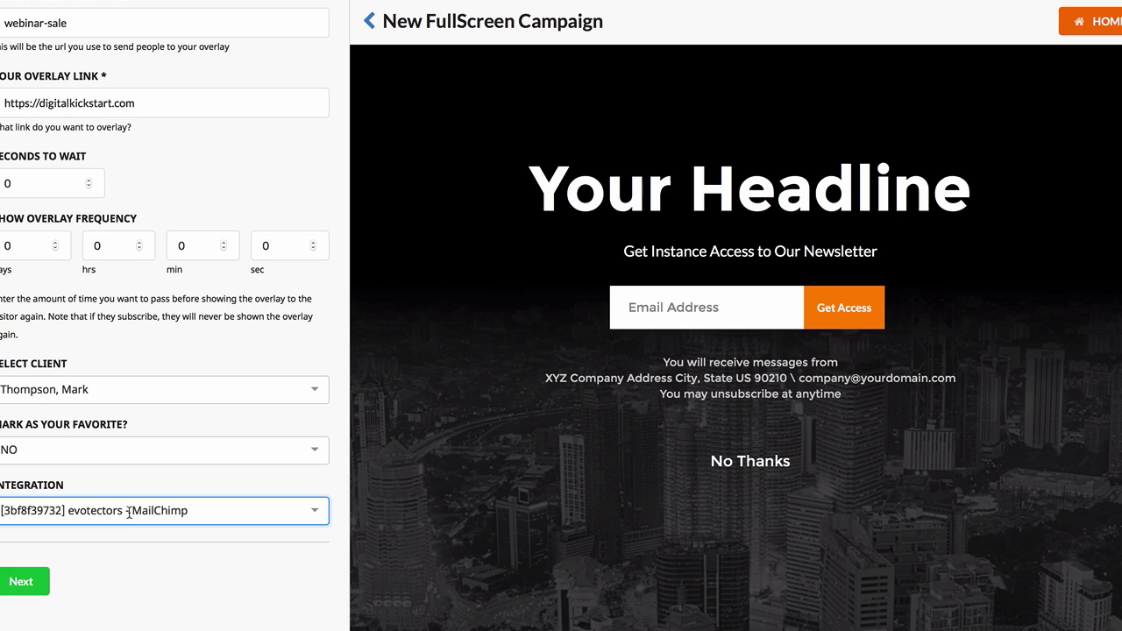
scroll(216, 359, "up", 5)
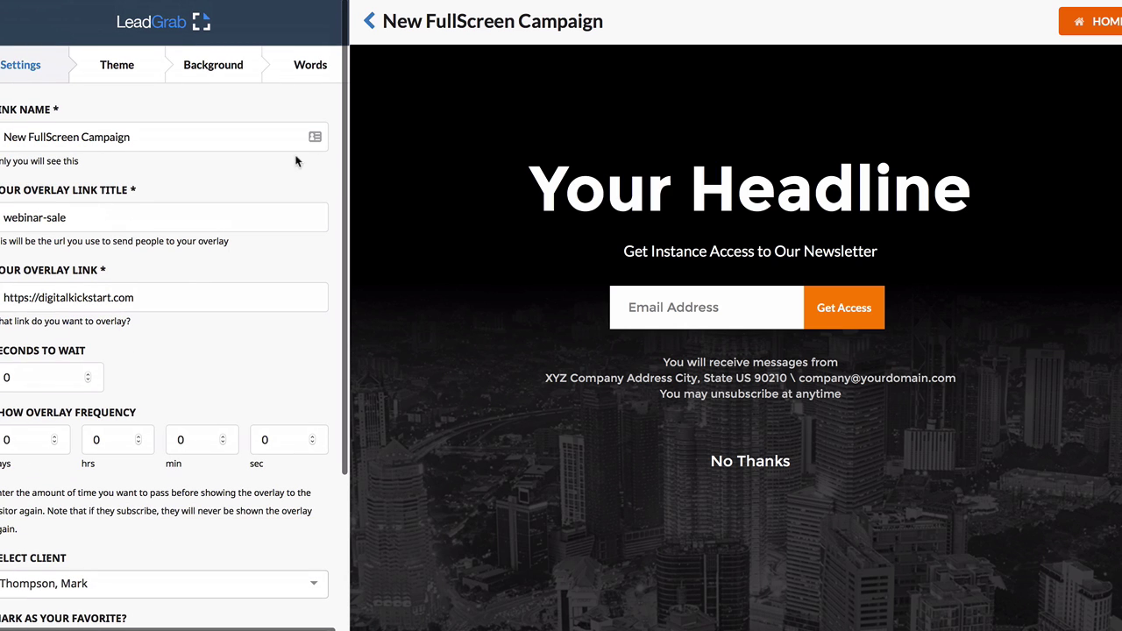
scroll(134, 299, "down", 4)
left_click(20, 581)
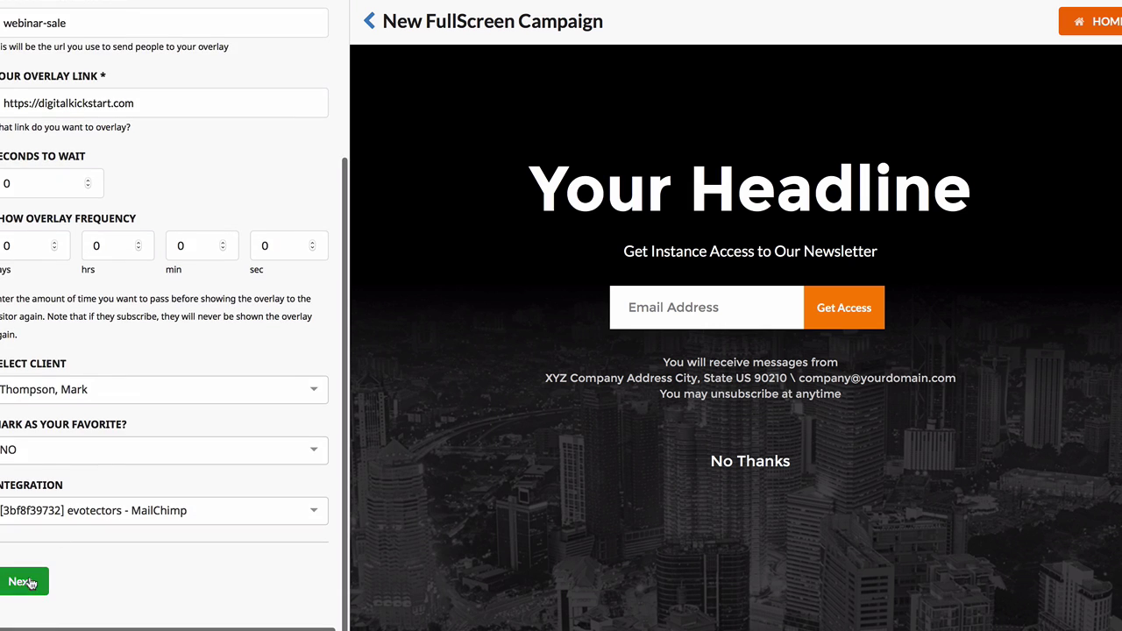
- Browse the theme templates and try Template 3 on the overlay
scroll(151, 302, "up", 3)
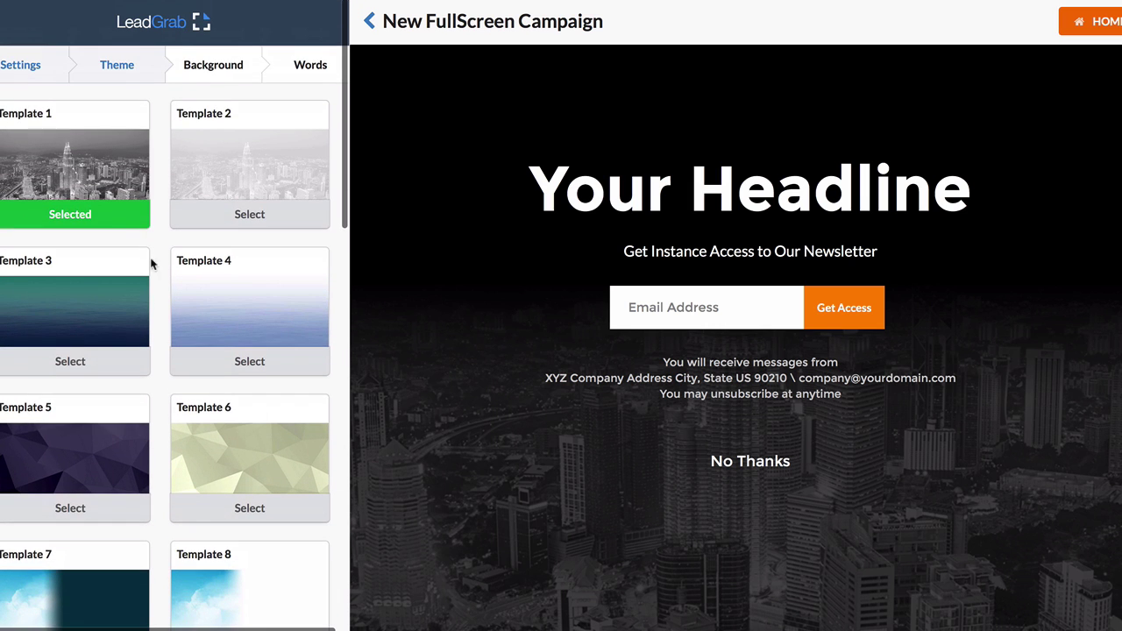
scroll(219, 263, "down", 4)
scroll(227, 268, "down", 4)
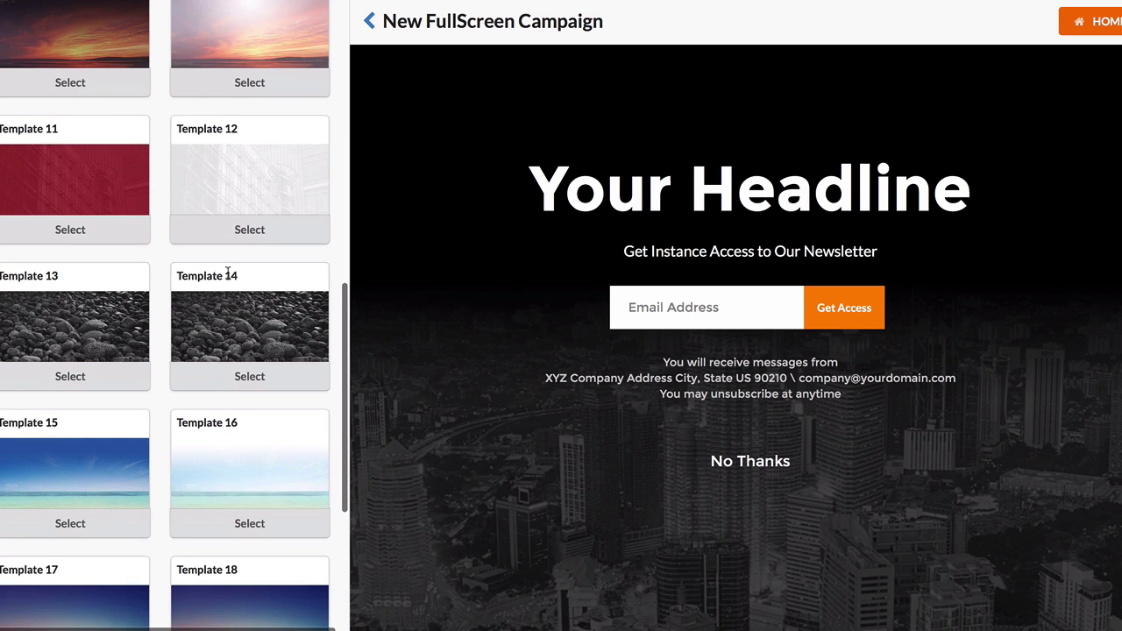
scroll(230, 280, "down", 4)
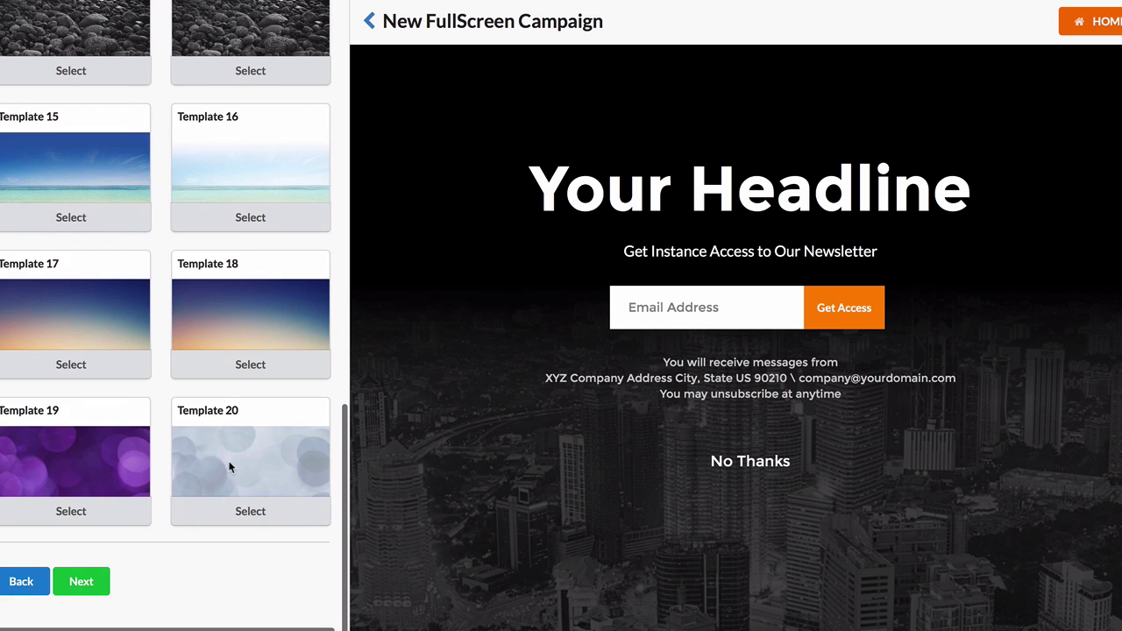
scroll(233, 491, "up", 10)
left_click(70, 361)
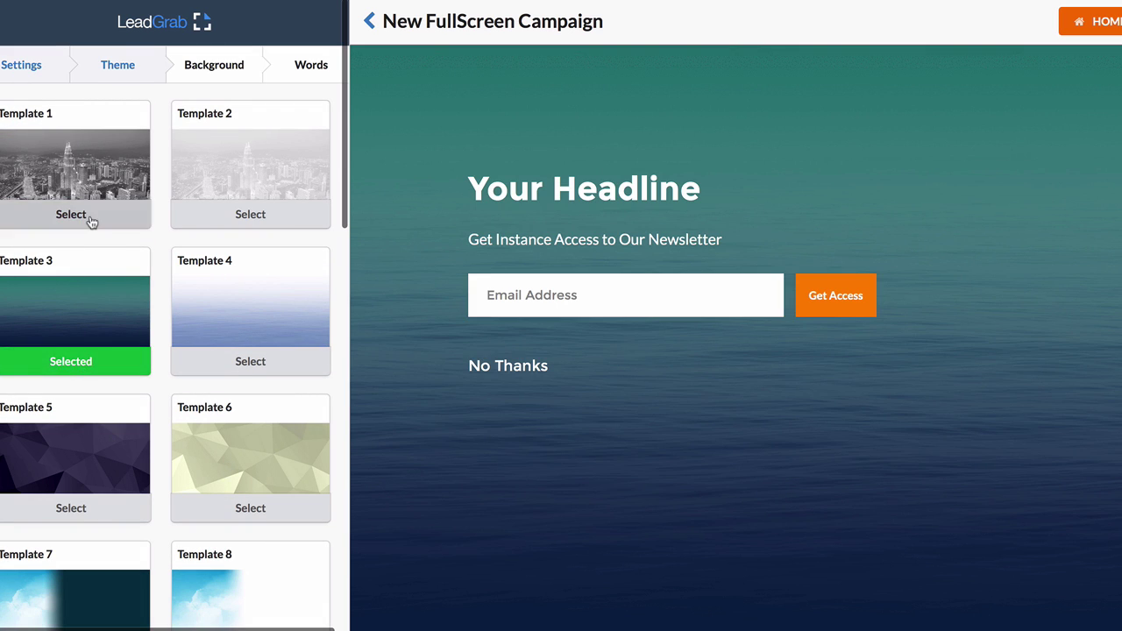
- Apply Template 1 to the overlay and continue to the background selection
left_click(91, 217)
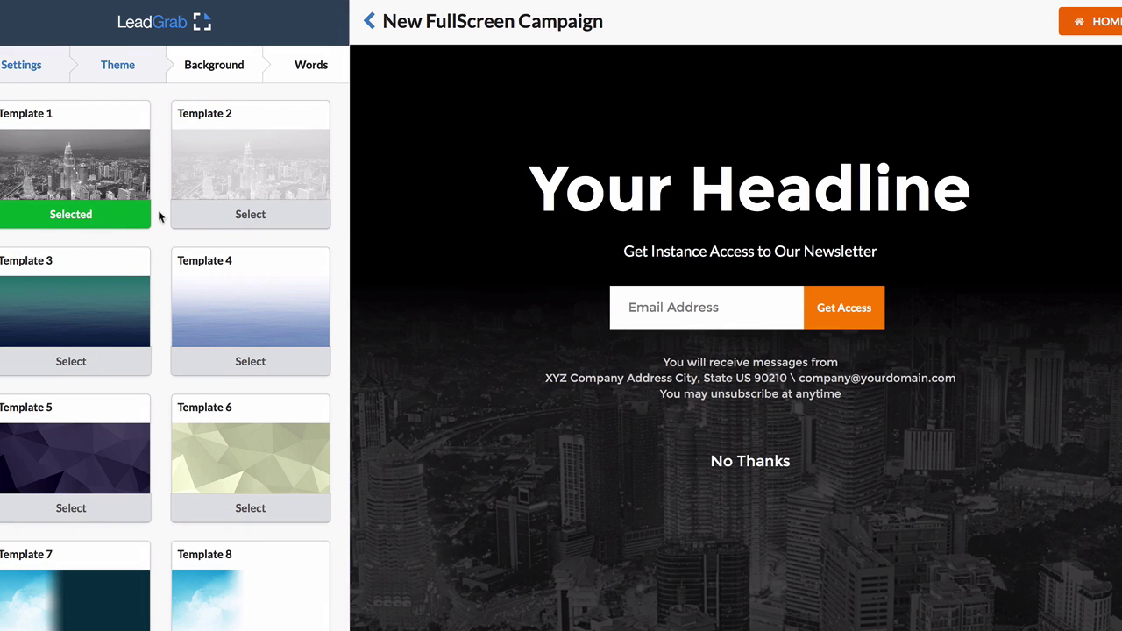
scroll(199, 295, "down", 10)
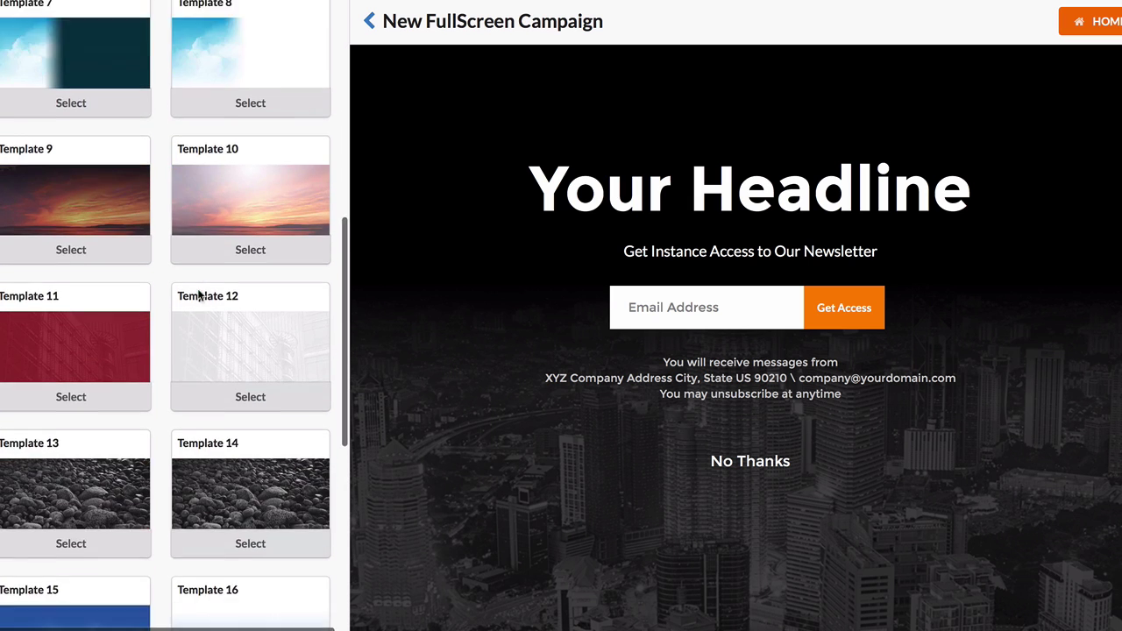
left_click(82, 582)
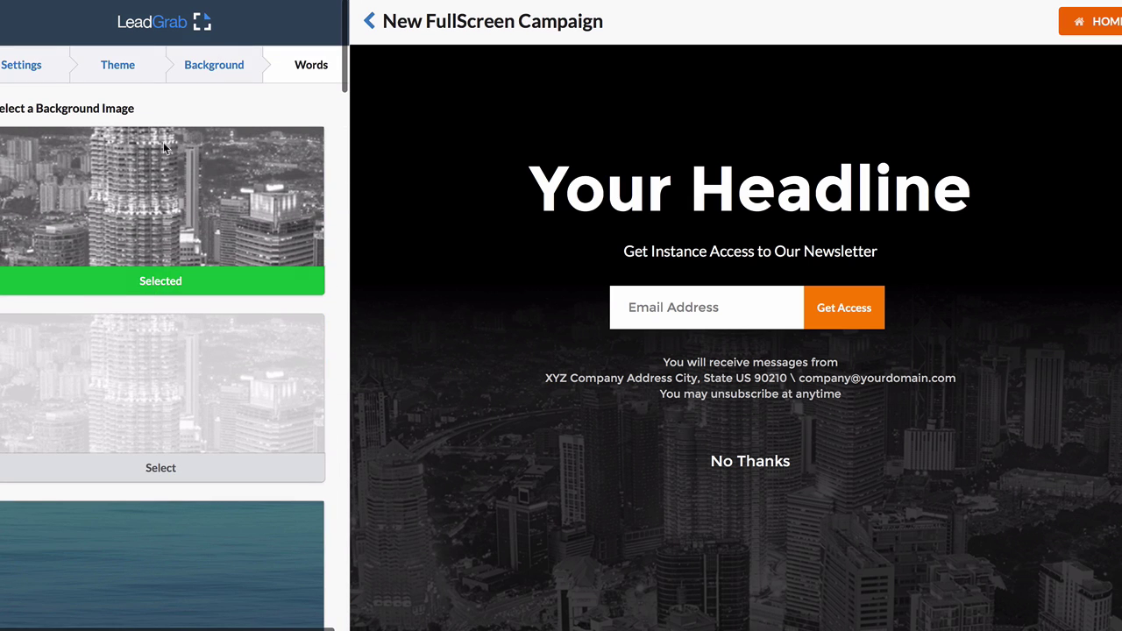
- Keep the selected city skyline background and set the overlay's heading text to "Get 50% Off our Webinar Software!"
scroll(149, 351, "down", 10)
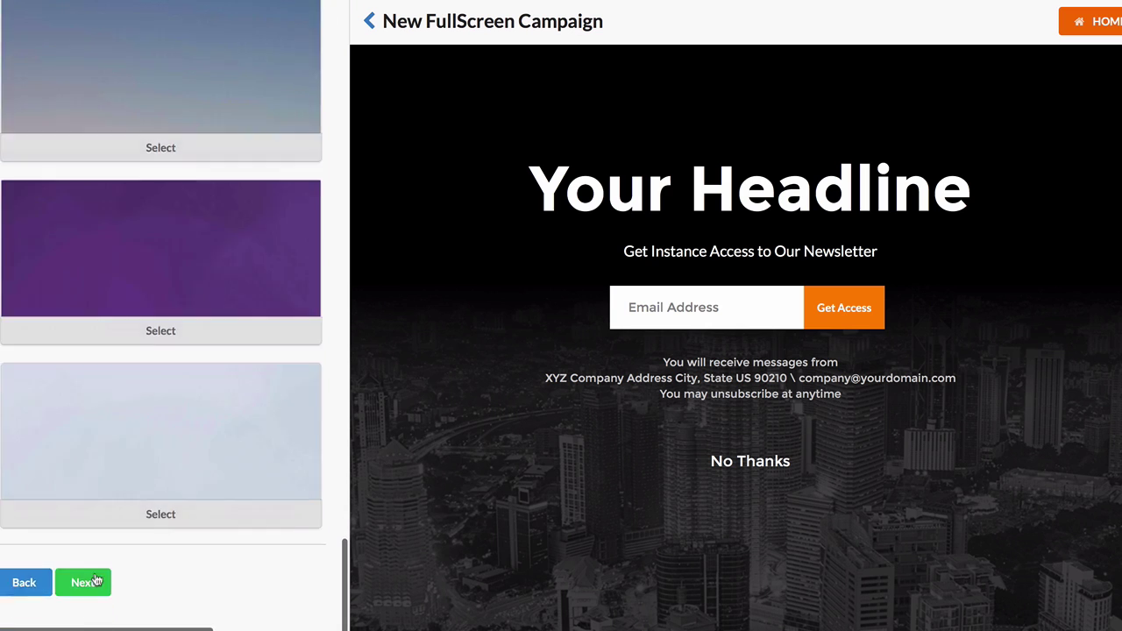
left_click(85, 582)
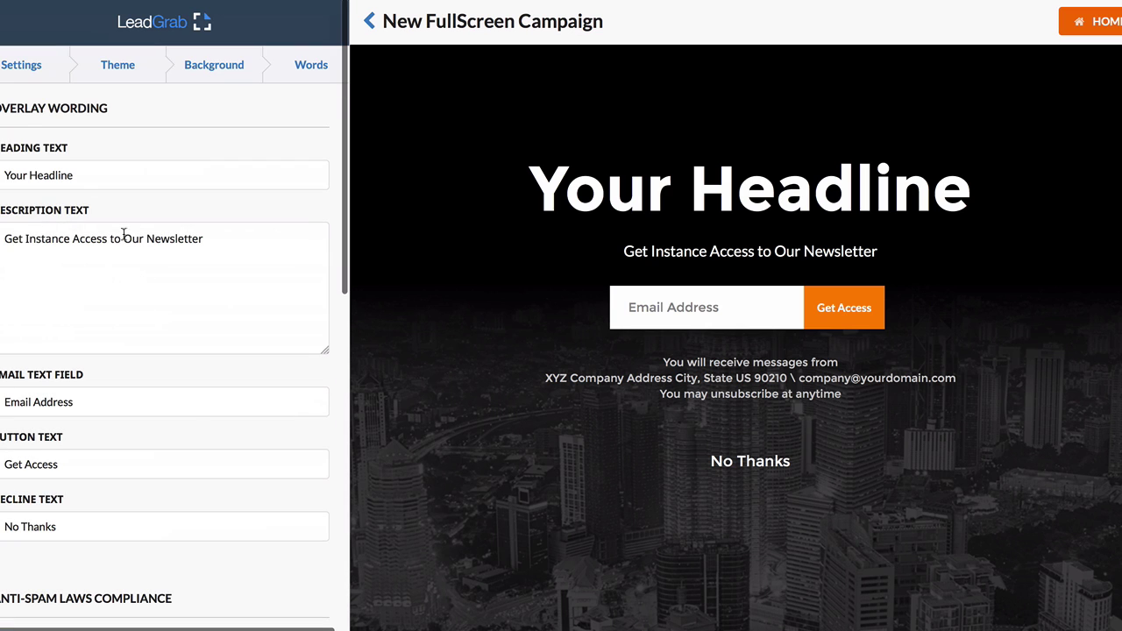
triple_click(84, 174)
type("G")
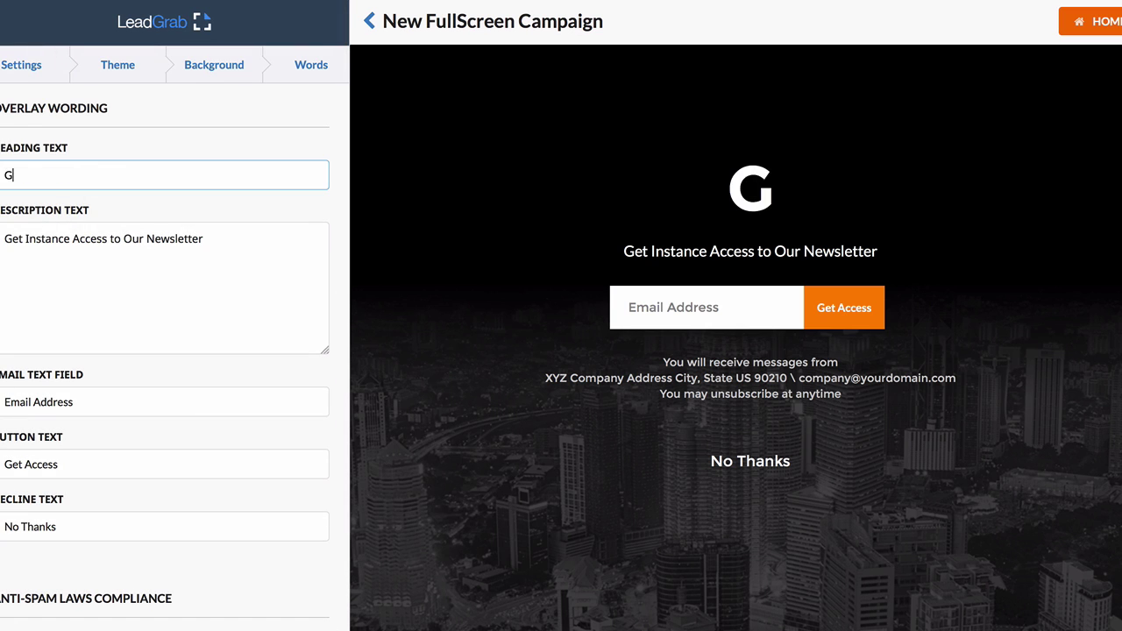
type("et 50% O")
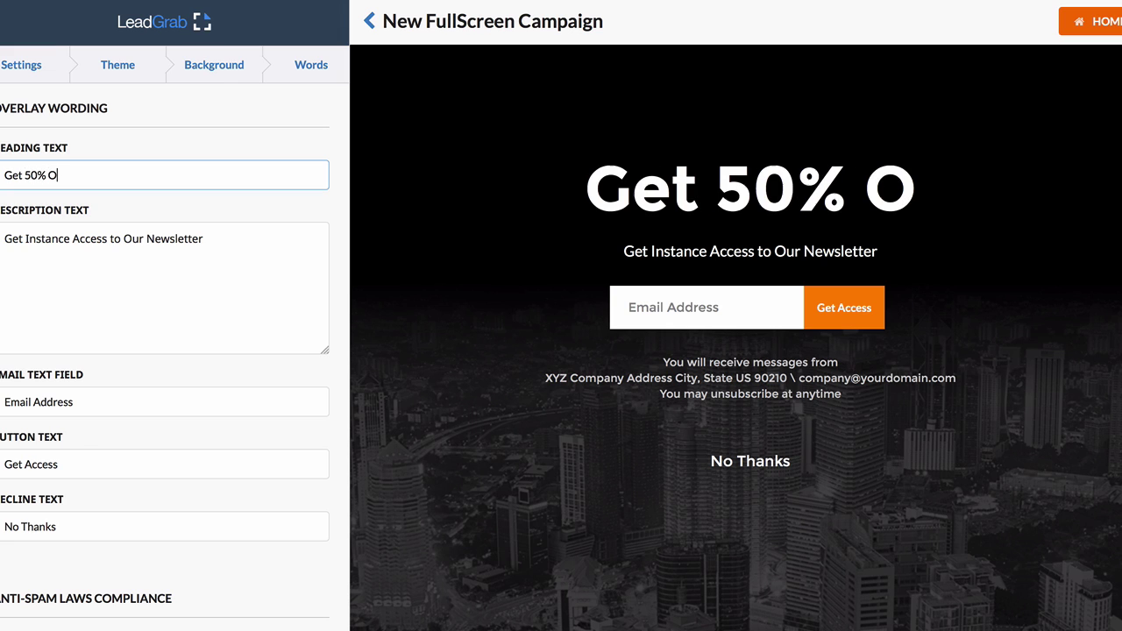
type("ff our W")
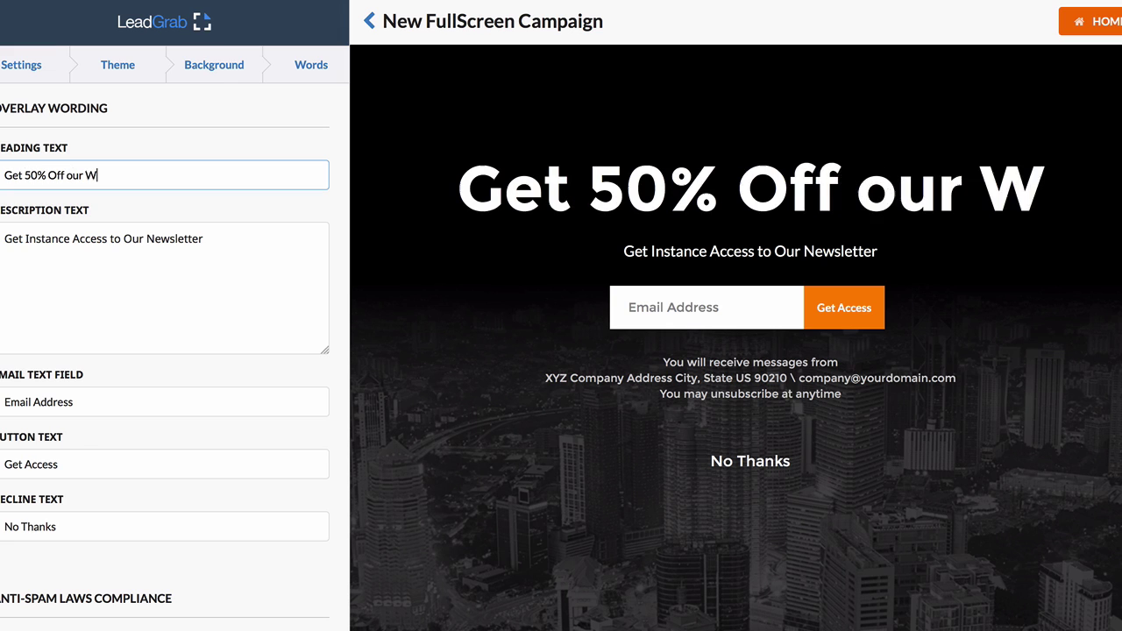
type("ebinar Software!")
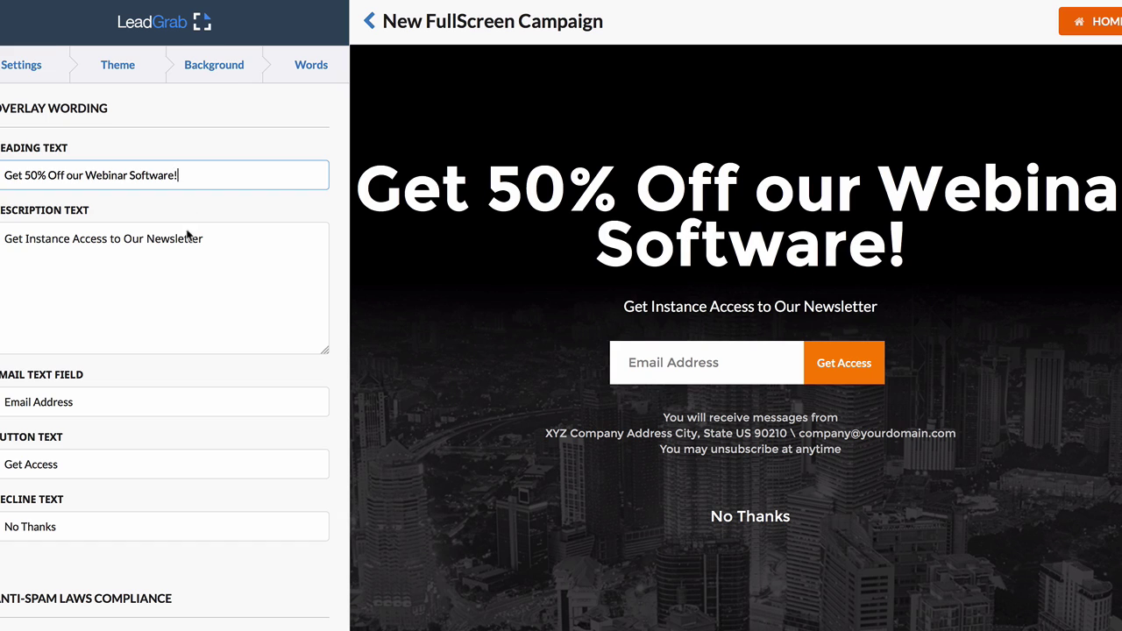
- Replace the overlay's description text with "This is my description."
left_click(120, 240)
triple_click(121, 241)
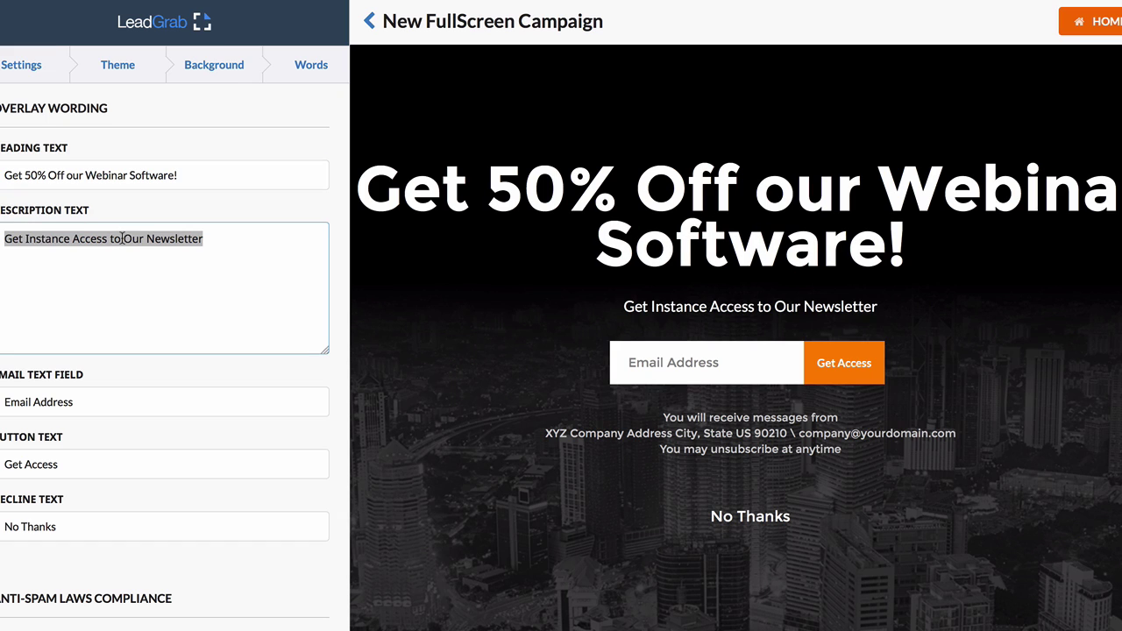
type("This is my descip")
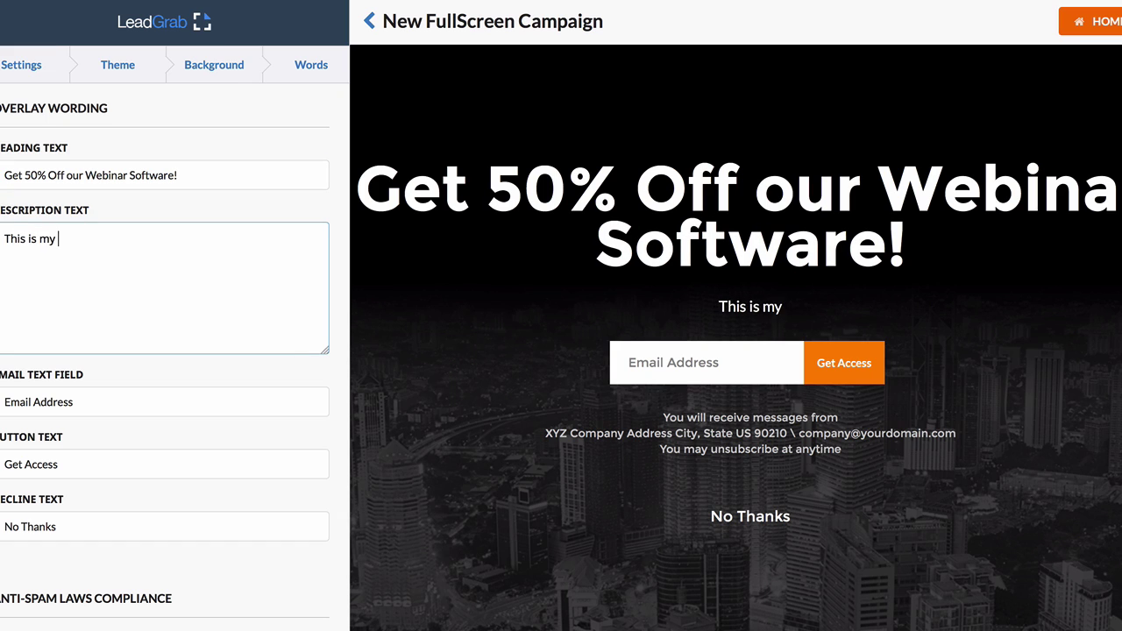
key("BackSpace")
key("BackSpace")
type("rip")
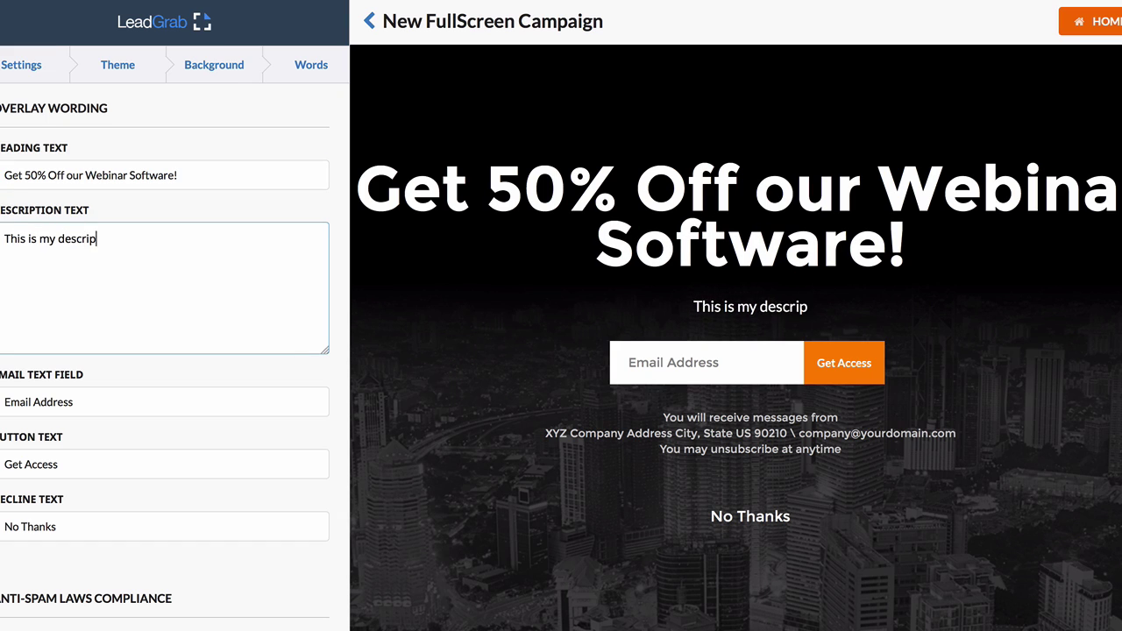
type("tion.")
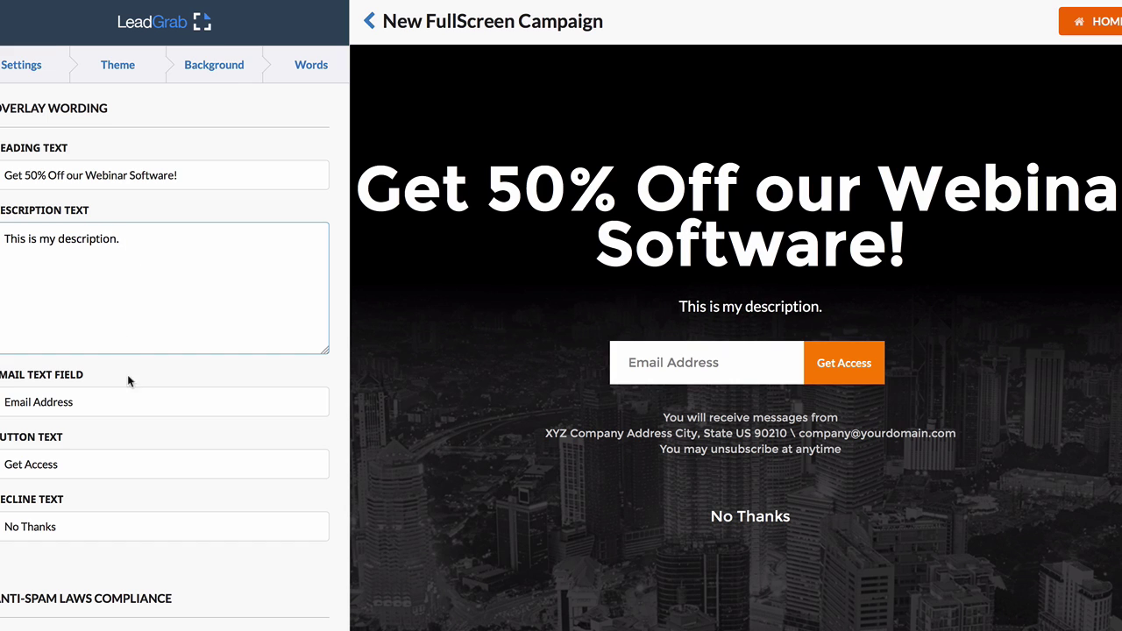
- Set the email field text to "Email Address..." and the button text to "Get Access Now!"
left_click(109, 398)
type("...")
scroll(105, 412, "down", 1)
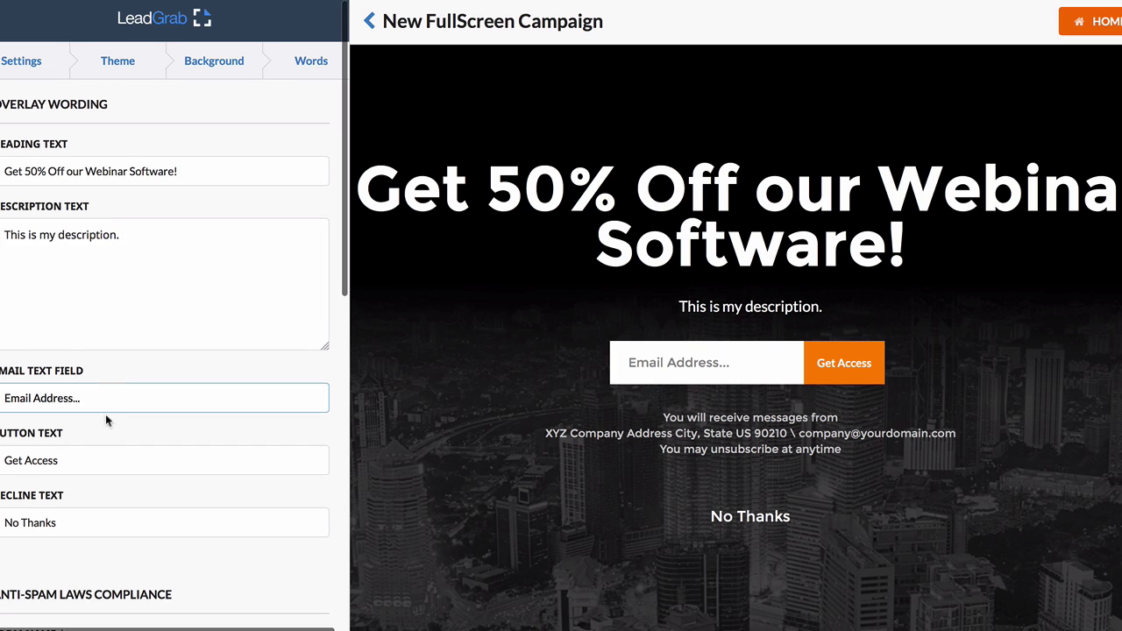
left_click(89, 444)
key("ctrl+a")
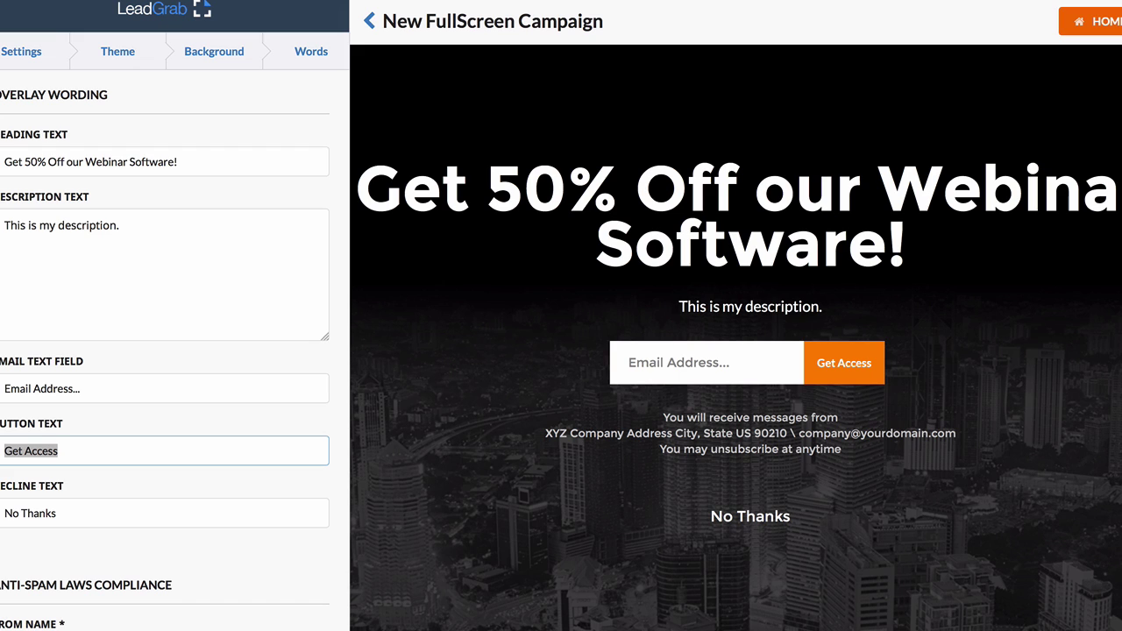
key("End")
type("Now!")
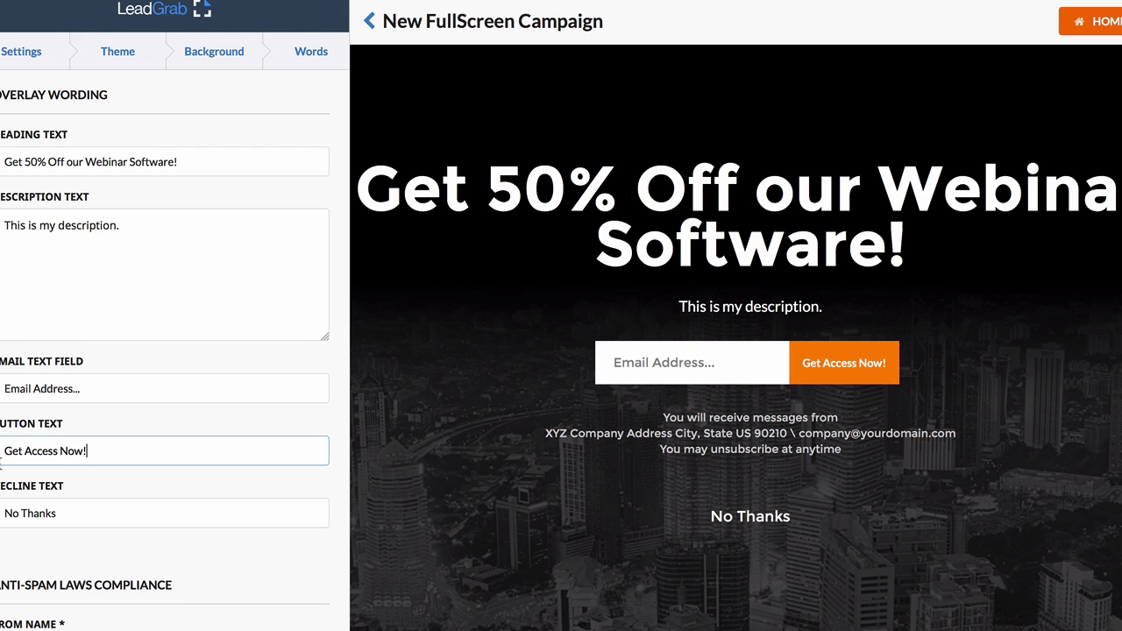
- Keep the "No Thanks" decline text and the default anti-spam and success message wording, and save the full screen campaign
scroll(40, 491, "down", 1)
left_click(79, 485)
key("ctrl+a")
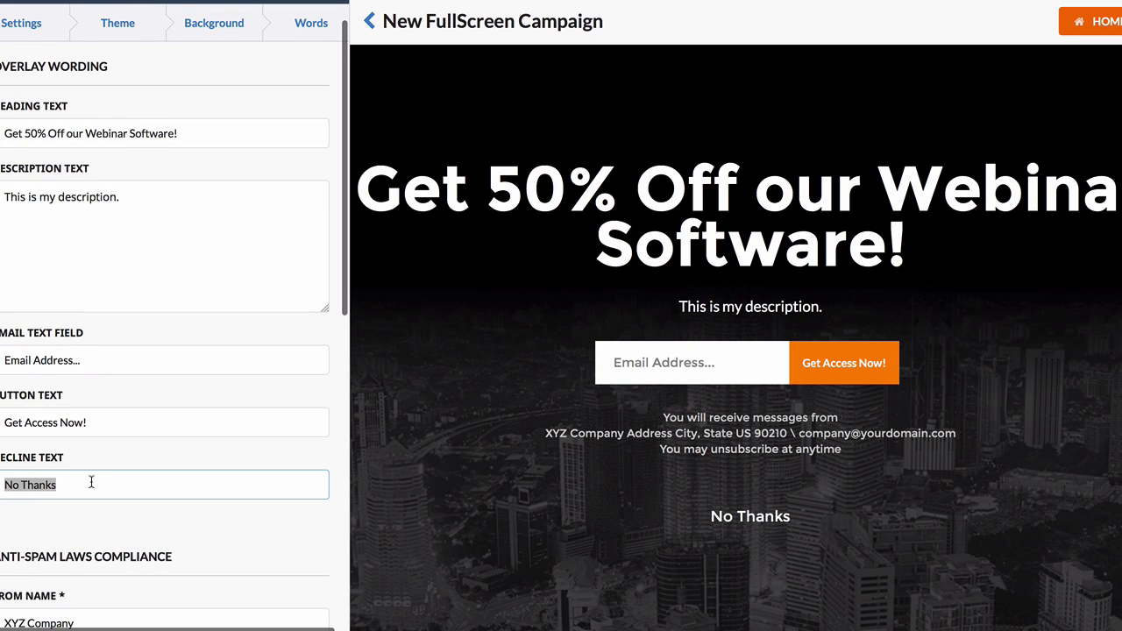
left_click(111, 485)
scroll(108, 485, "down", 1)
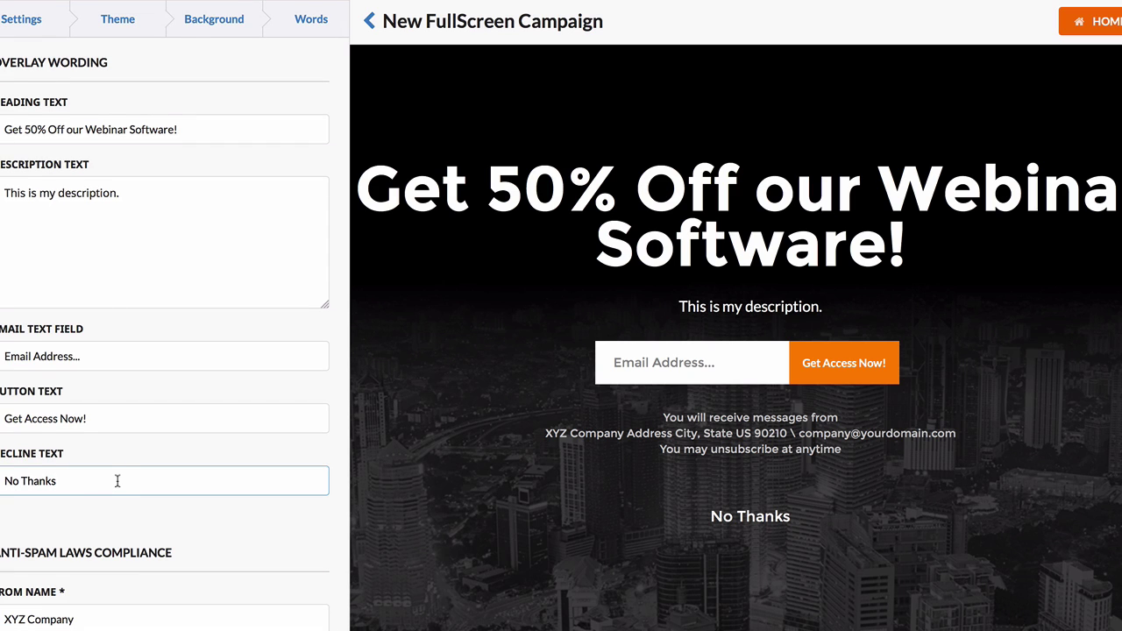
scroll(123, 474, "down", 5)
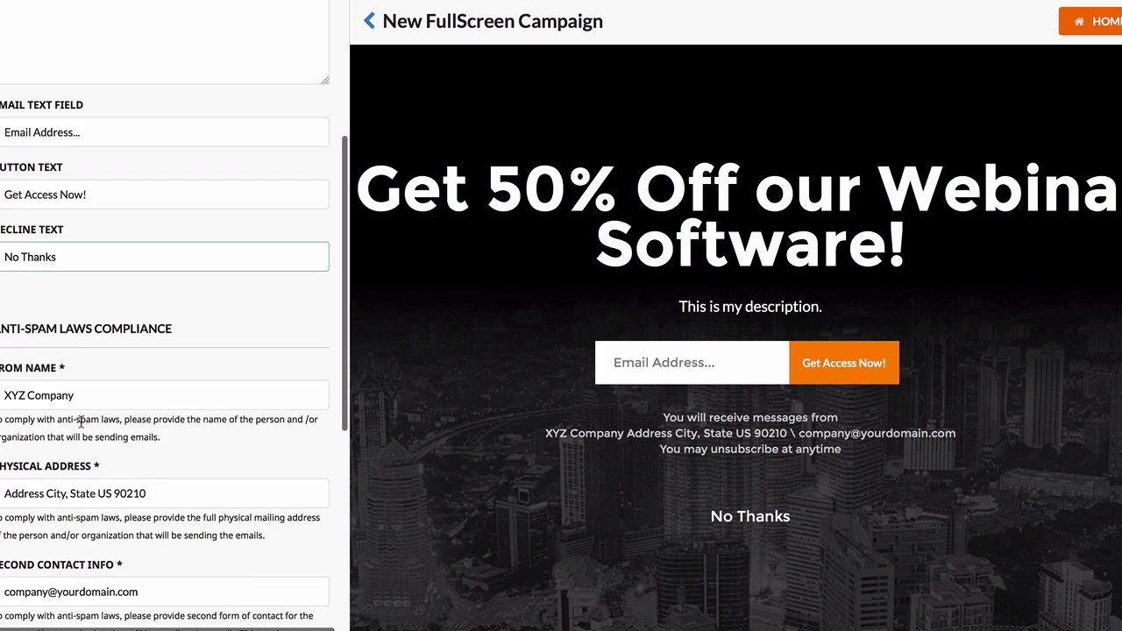
scroll(80, 421, "down", 3)
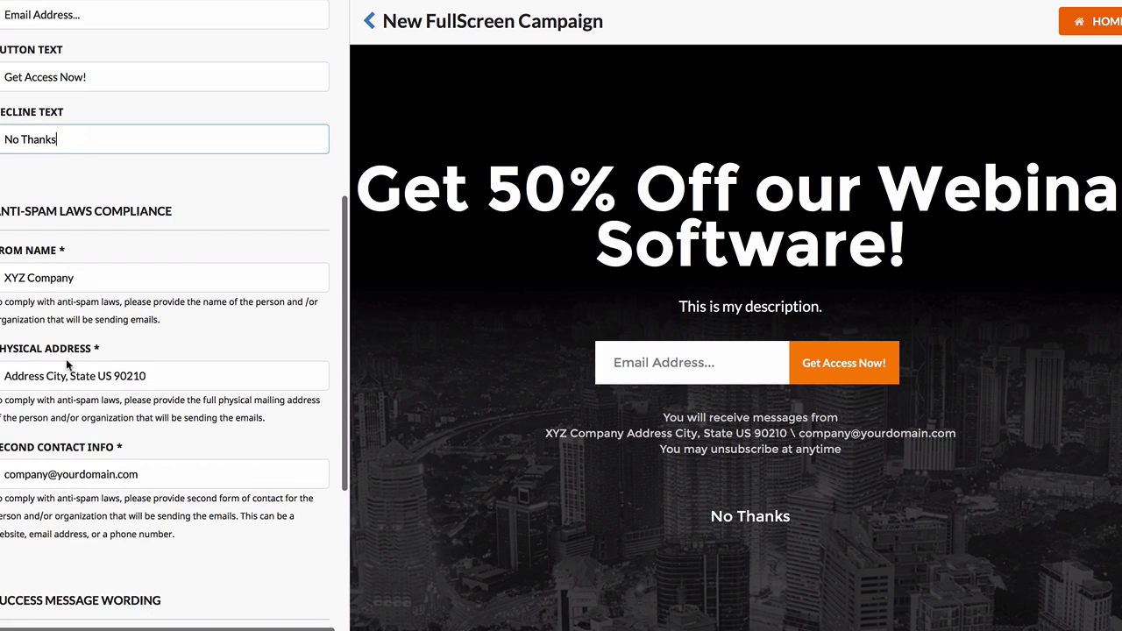
scroll(56, 457, "down", 6)
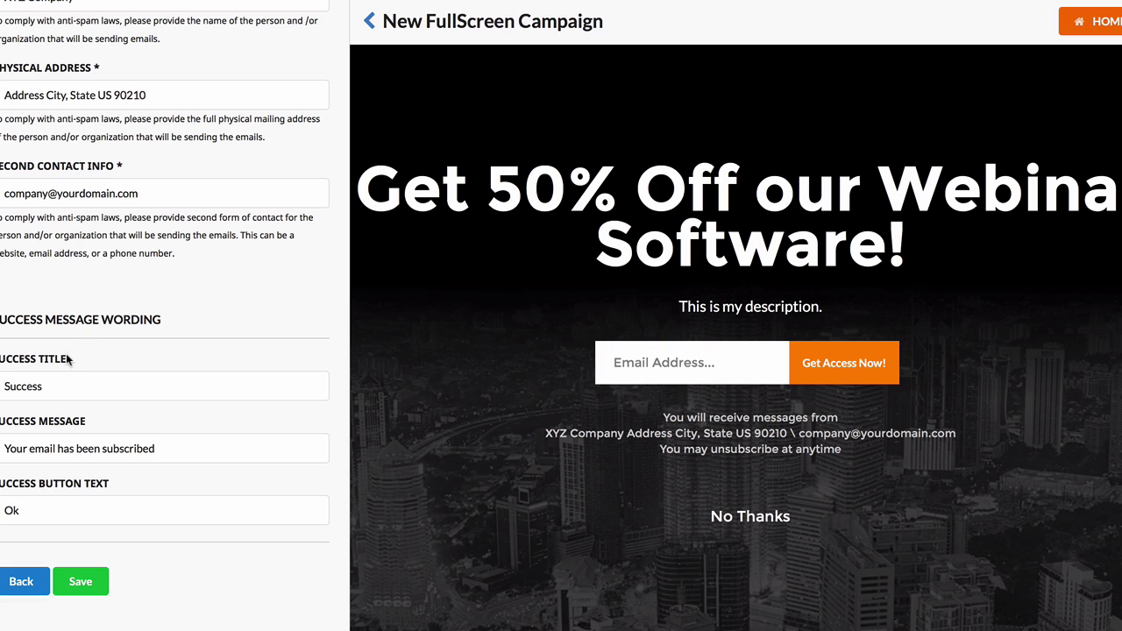
left_click(76, 582)
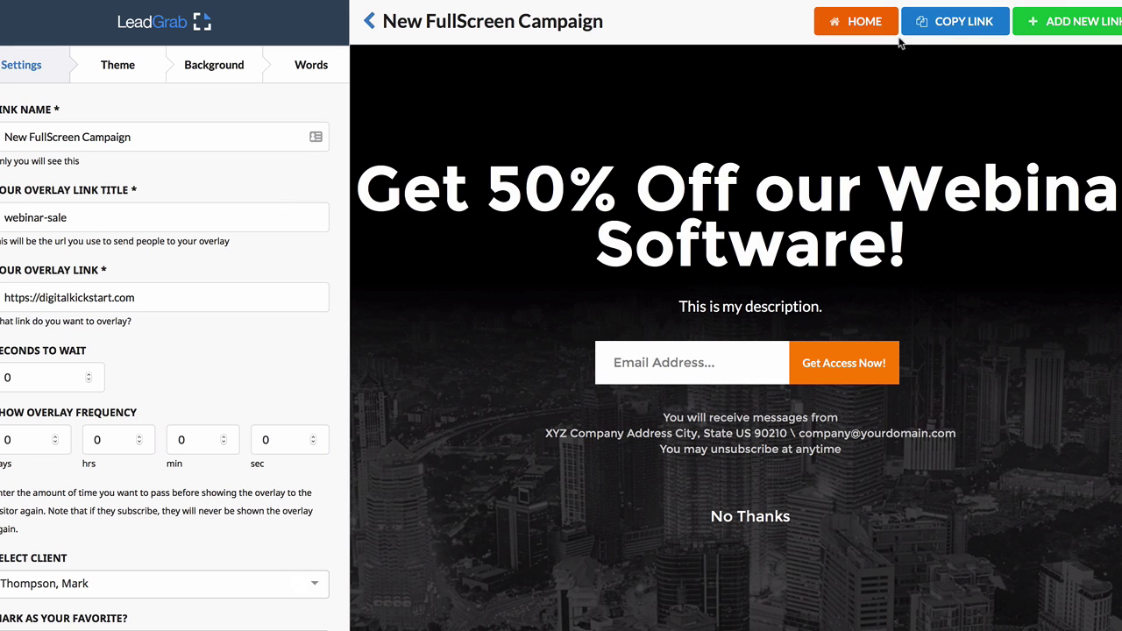
- Copy the saved campaign's link and open it in a new browser tab
left_click(949, 26)
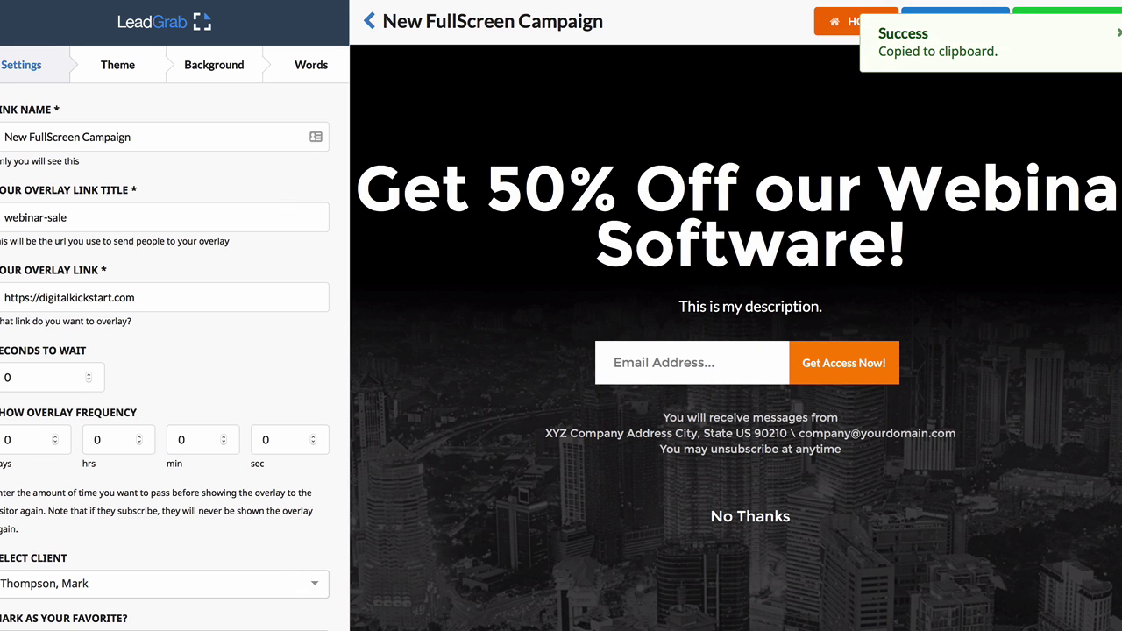
key("super+t")
key("super+v")
key("Return")
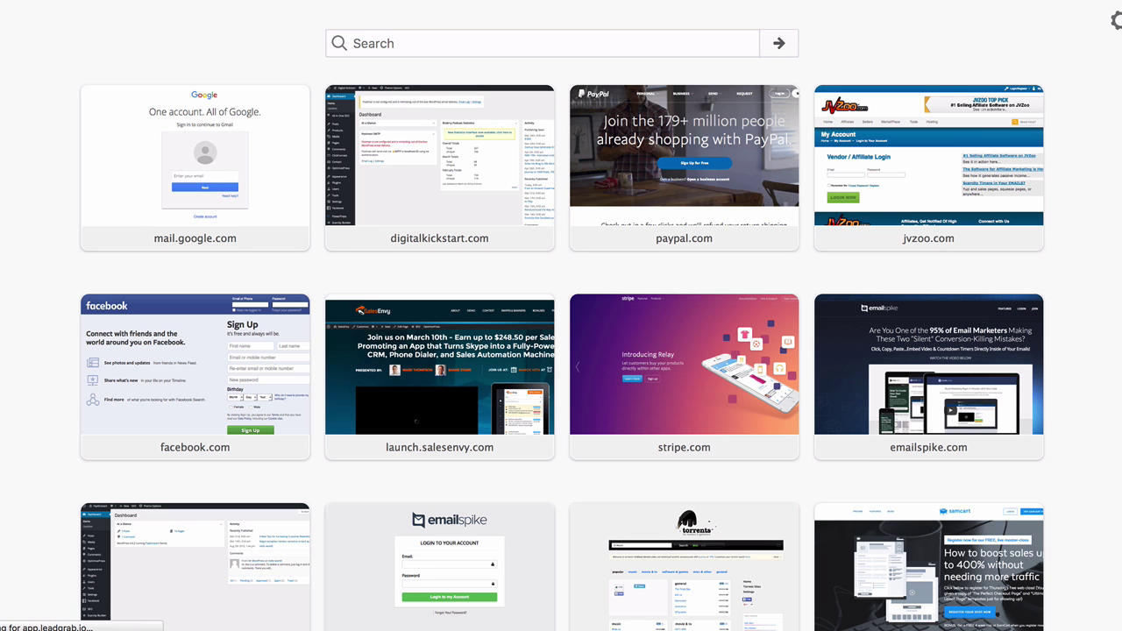